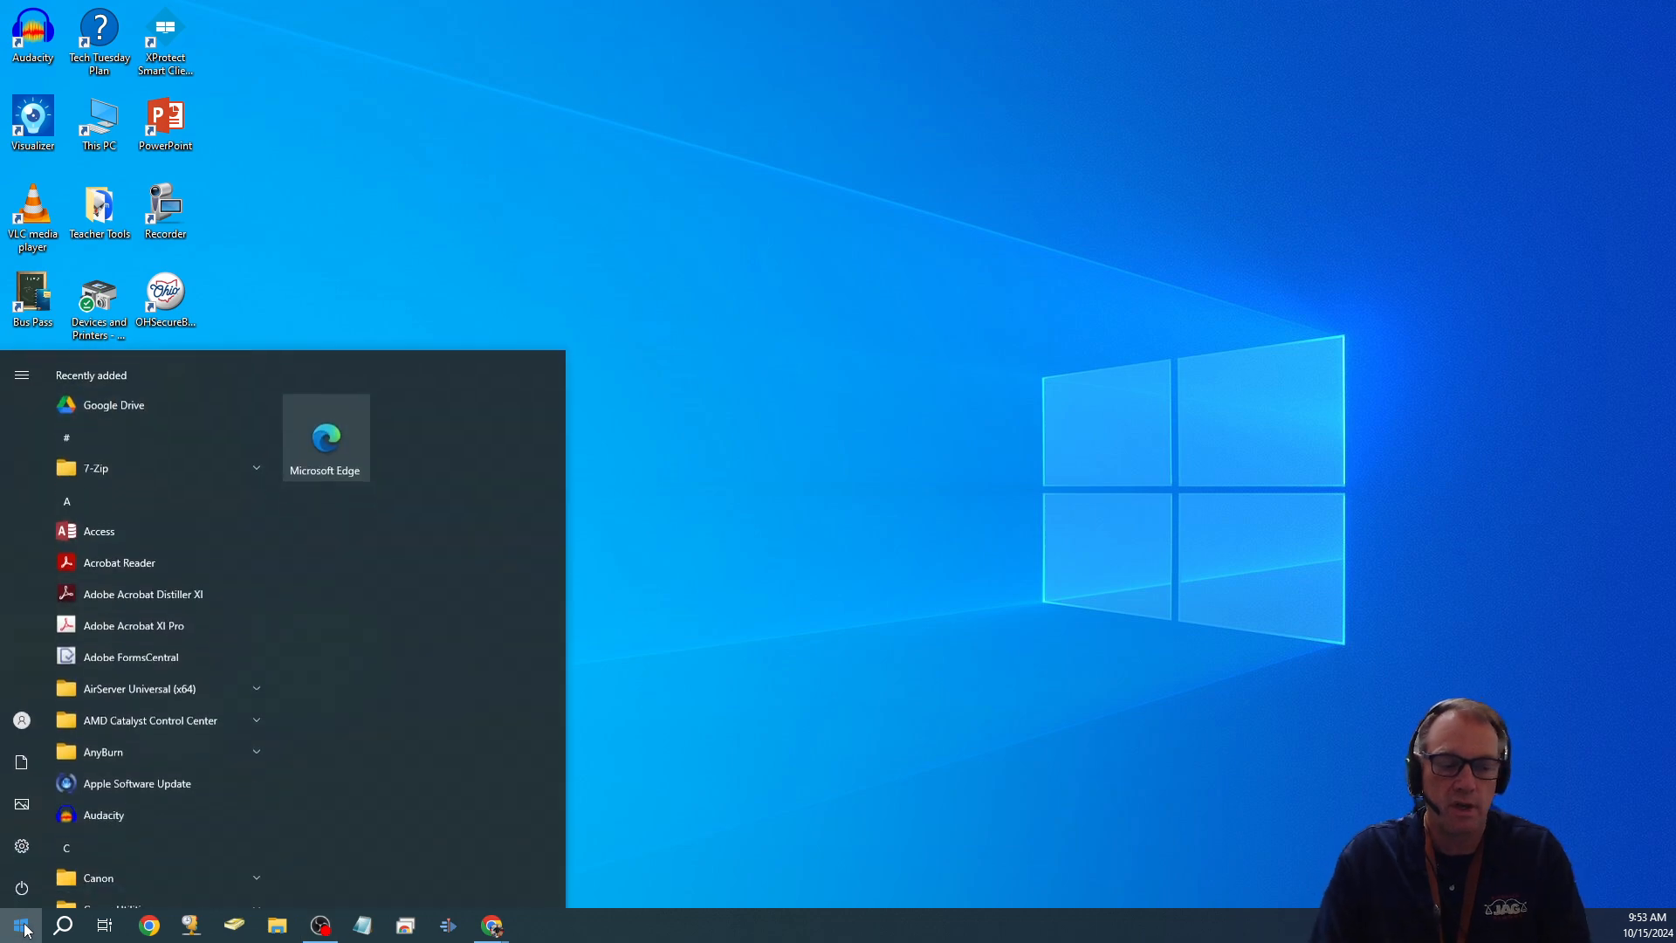
- Search the Start menu for 'control' and launch Control Panel
type("contr")
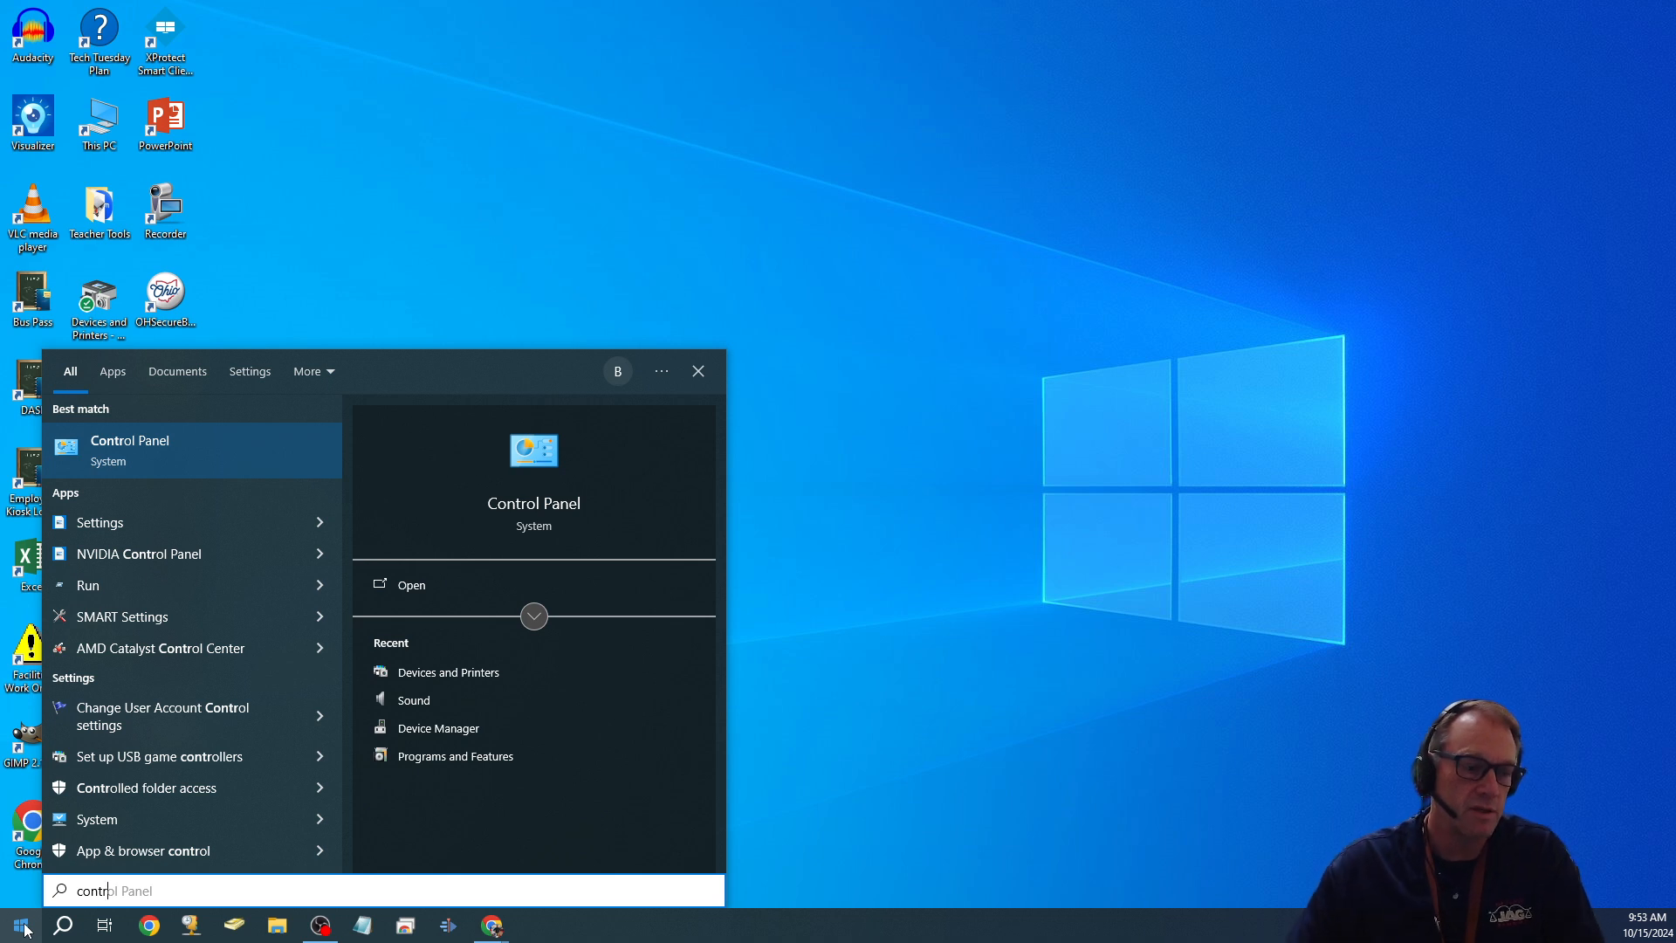
left_click(170, 466)
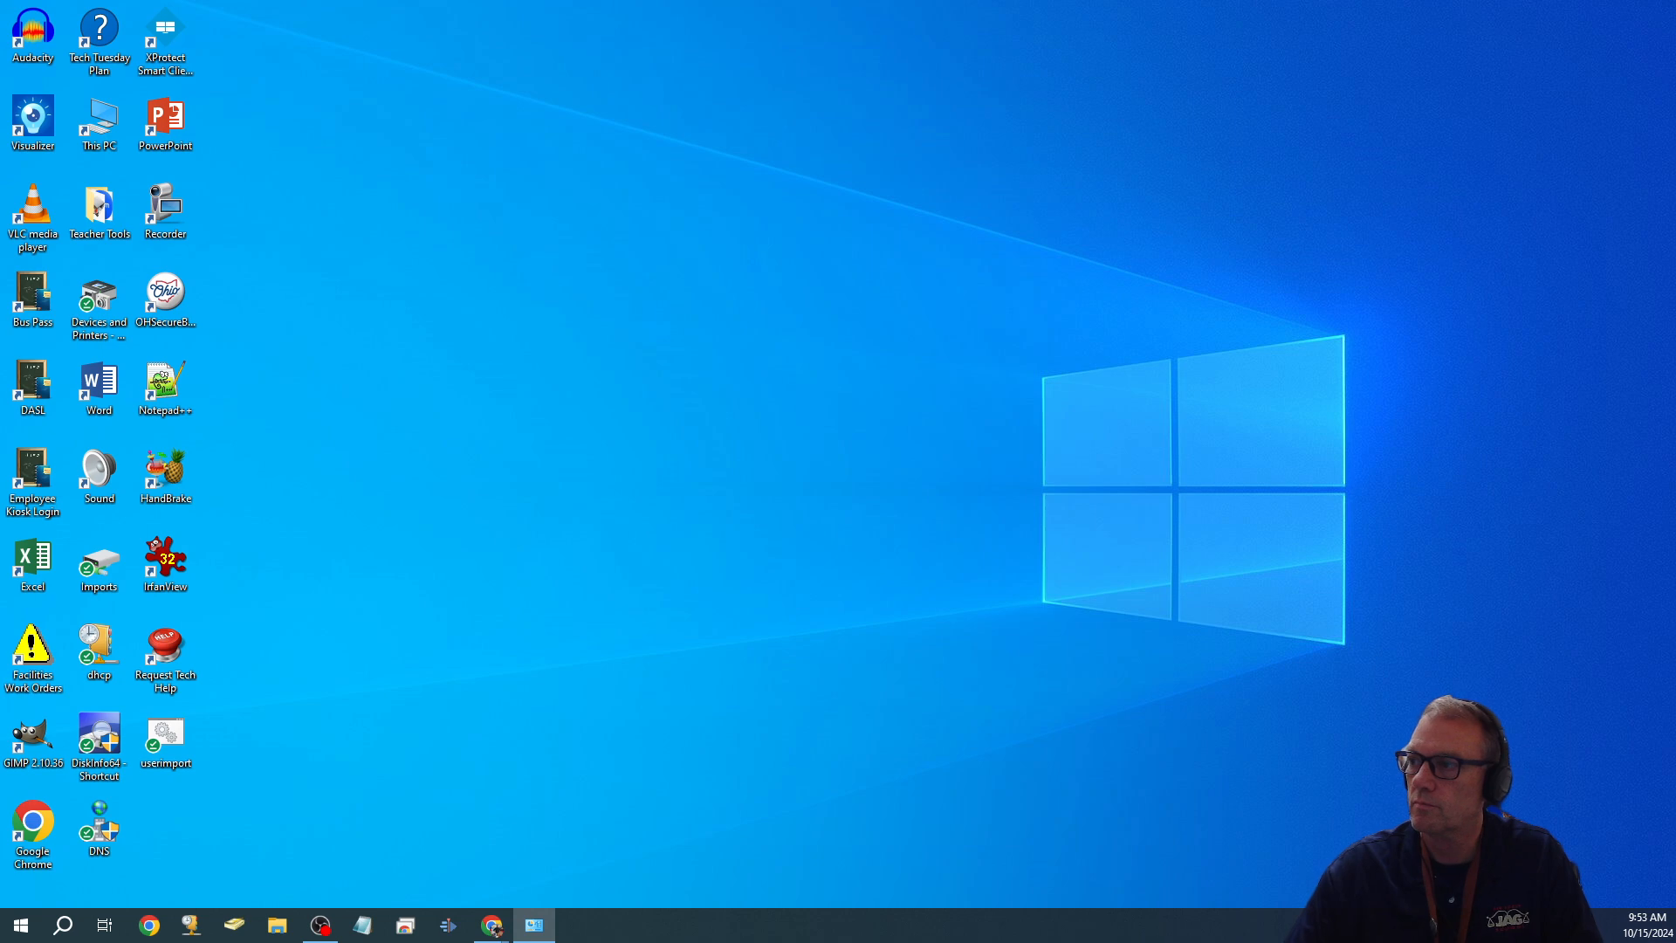
- Center the Control Panel window and set View by to Small icons
left_click_drag(1421, 184, 657, 73)
left_click(1113, 147)
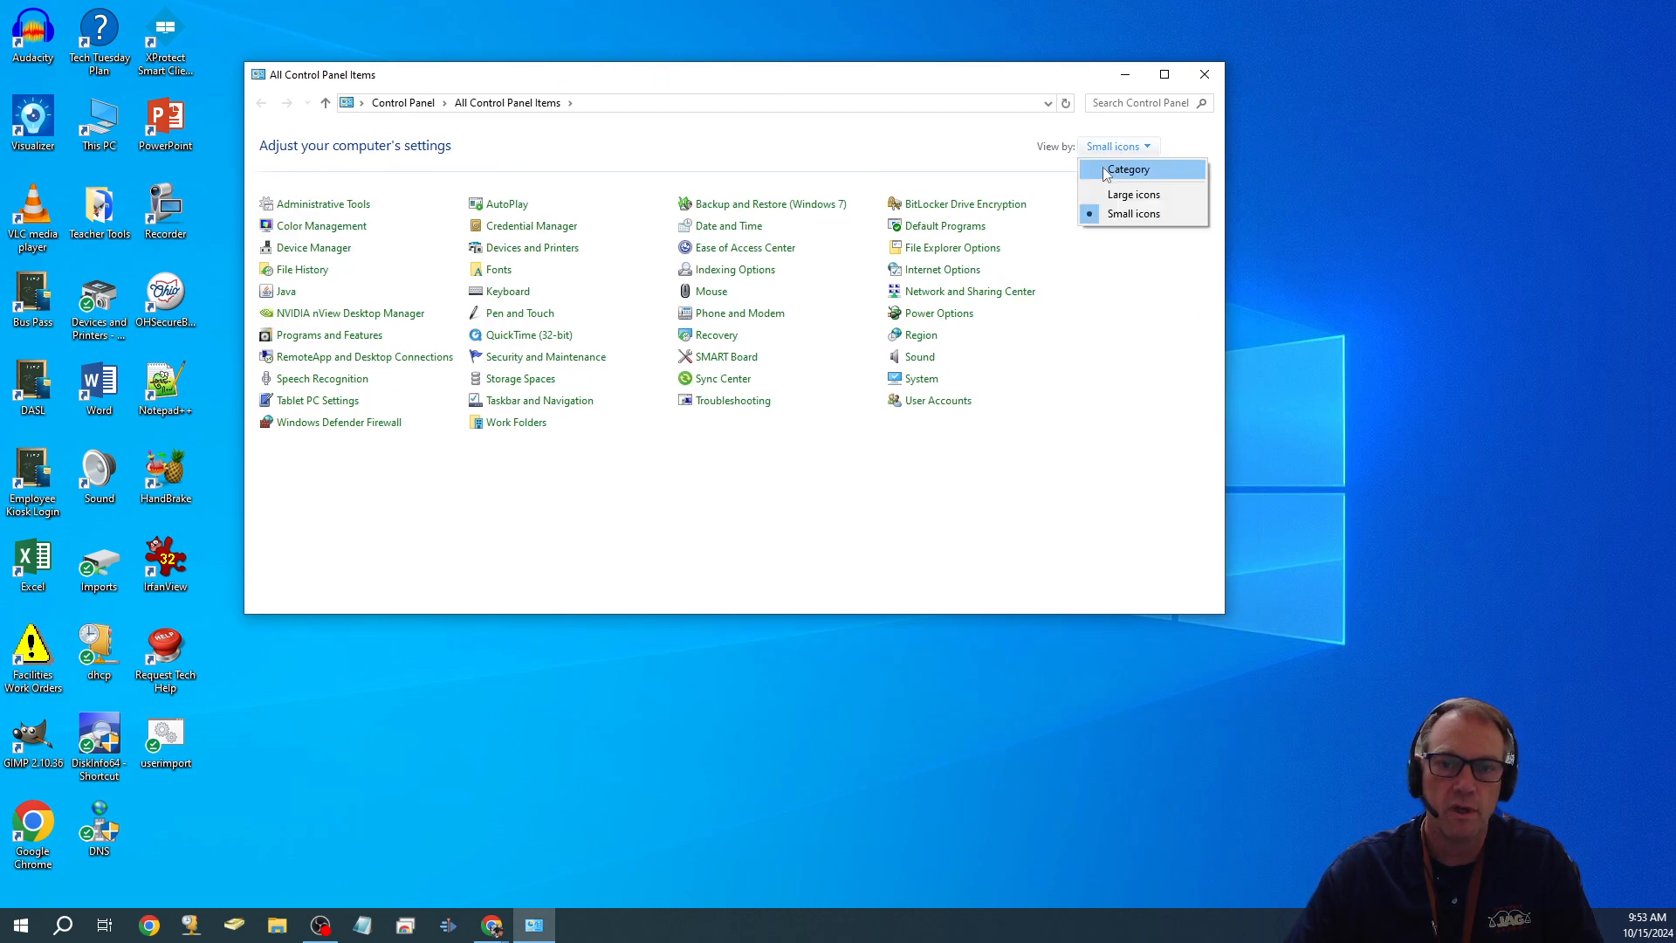
left_click(1113, 170)
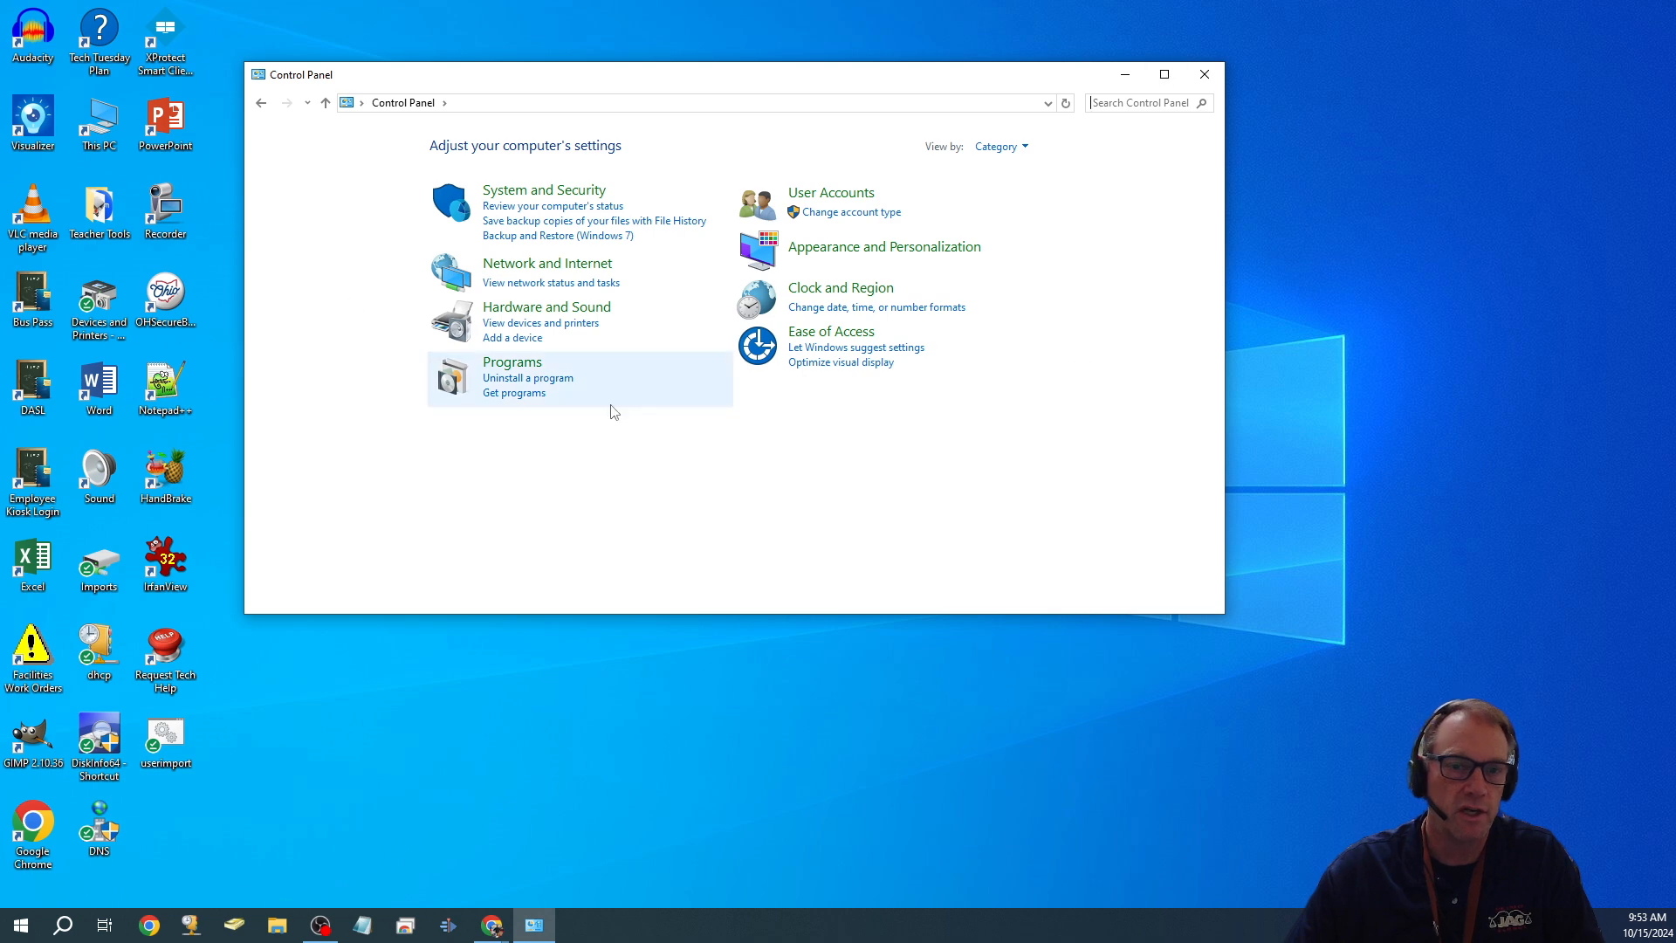
left_click(1002, 148)
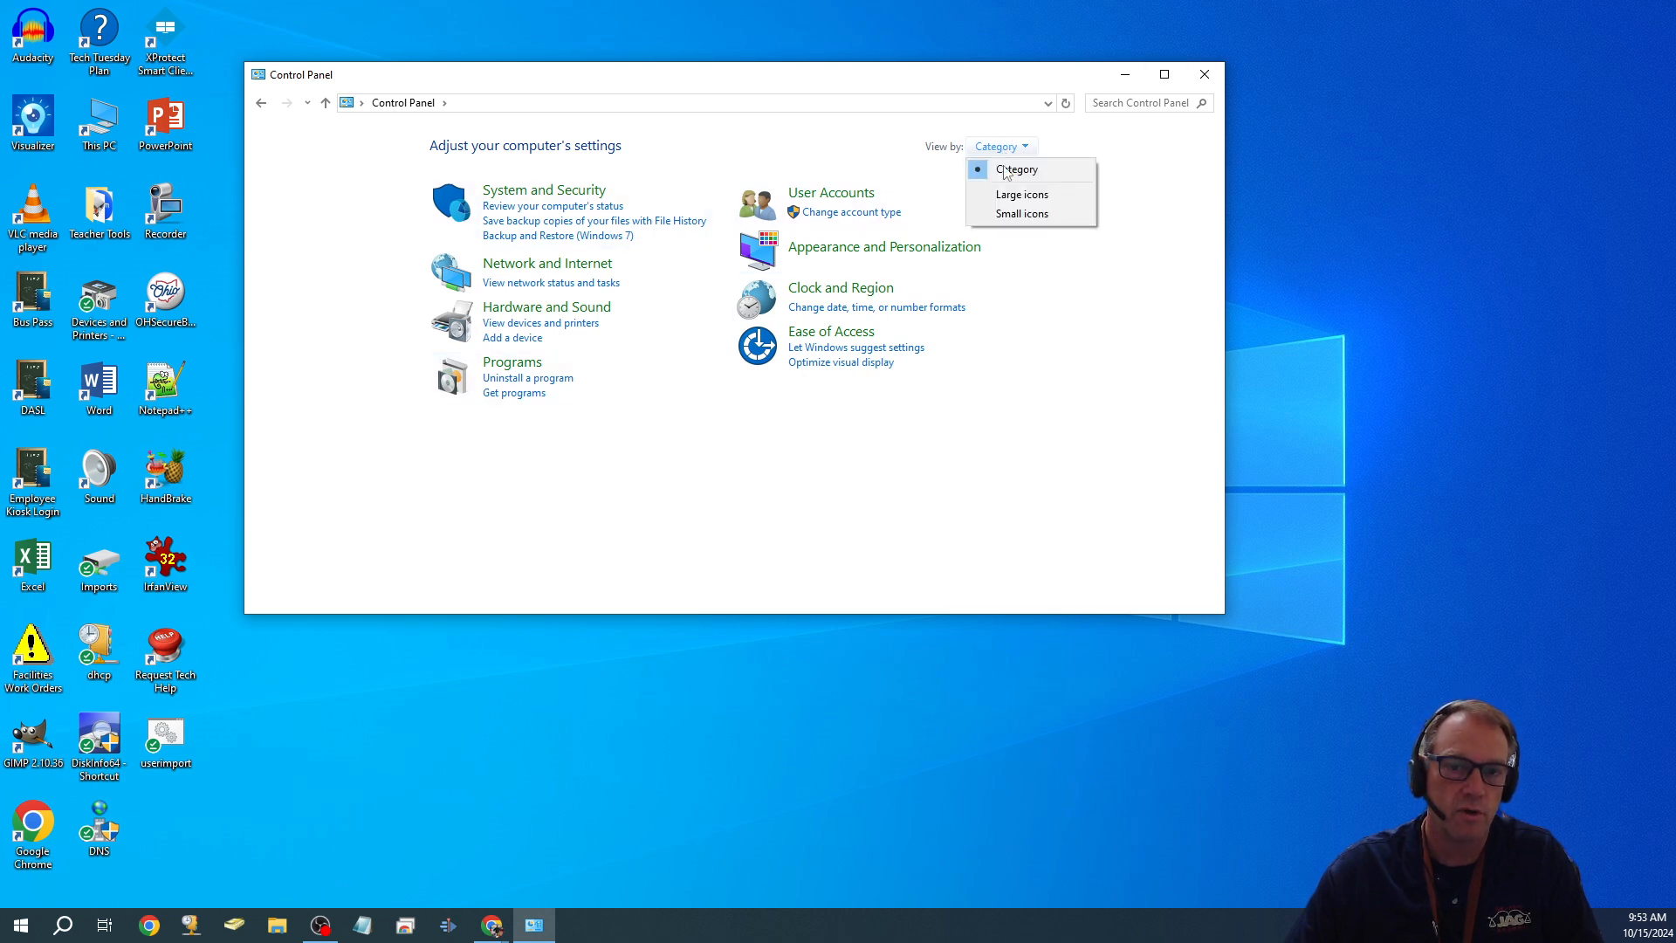
left_click(1008, 218)
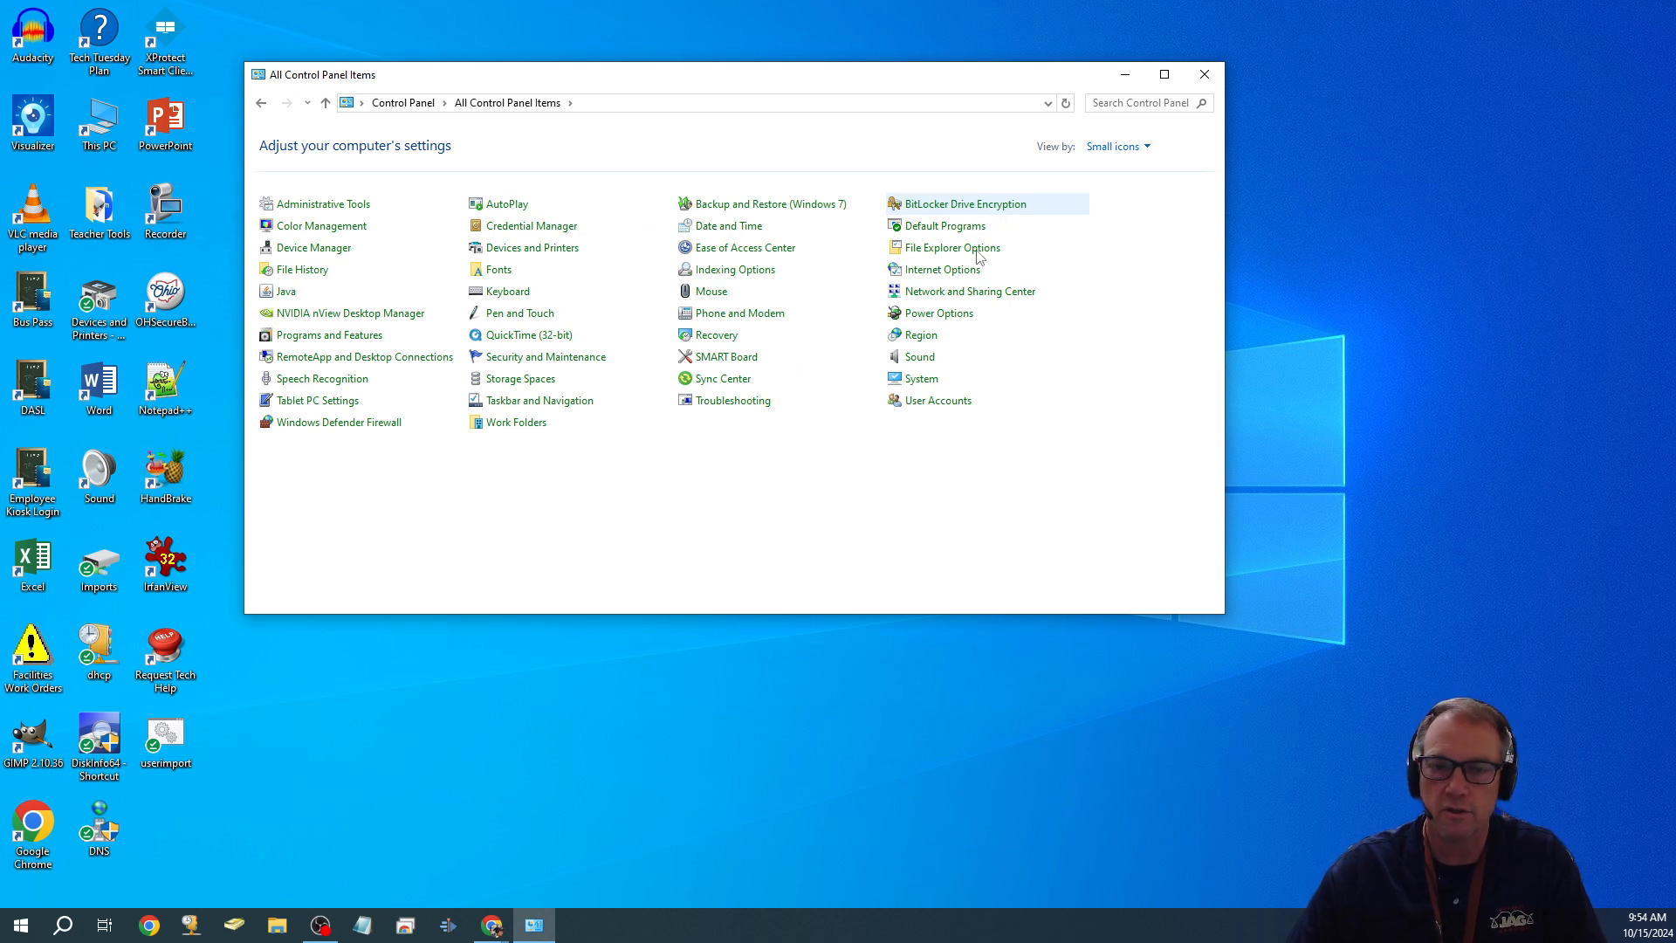
- Open Devices and Printers maximized and scroll through its devices and printers
left_click(548, 253)
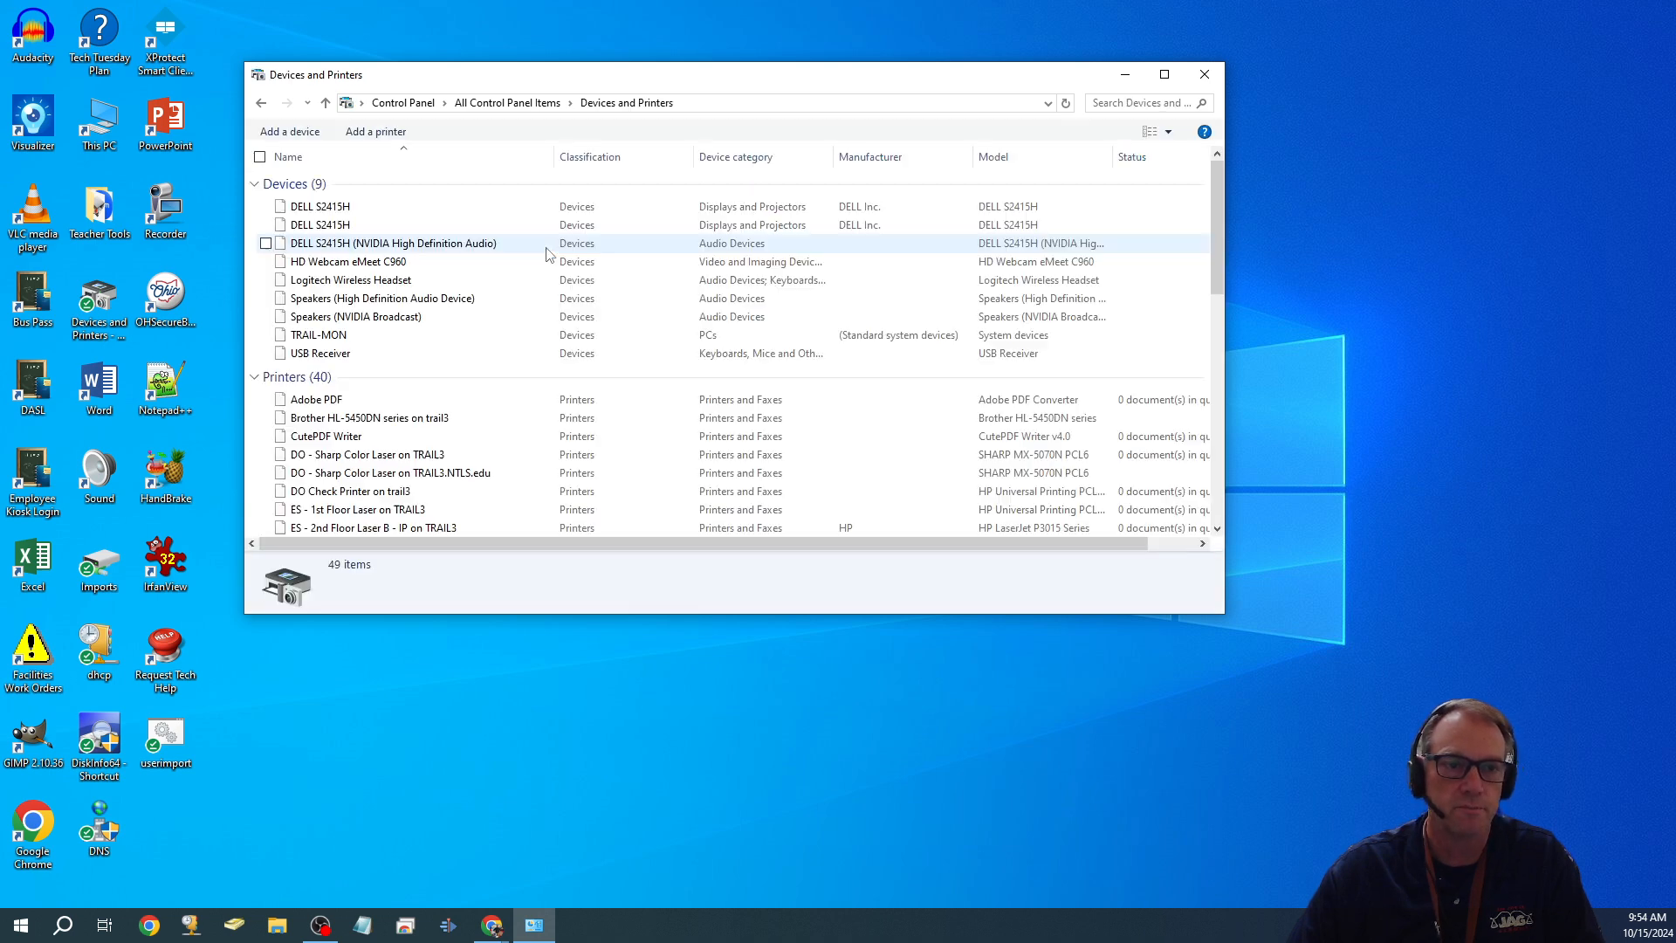
left_click(1164, 79)
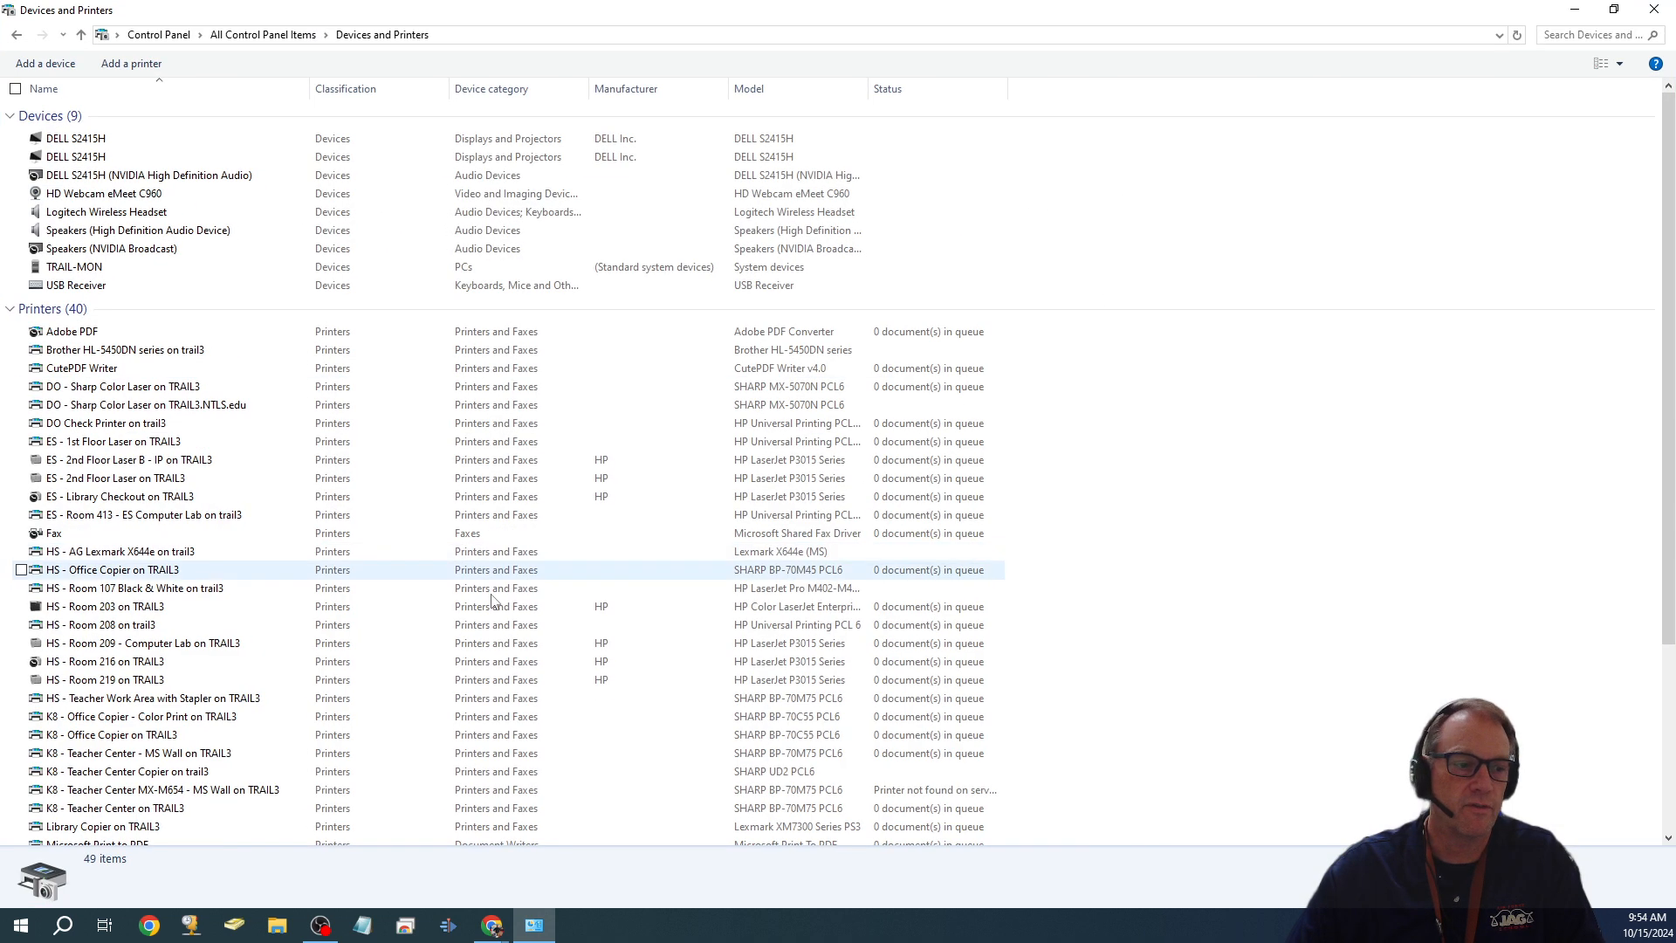
scroll(413, 646, "down", 4)
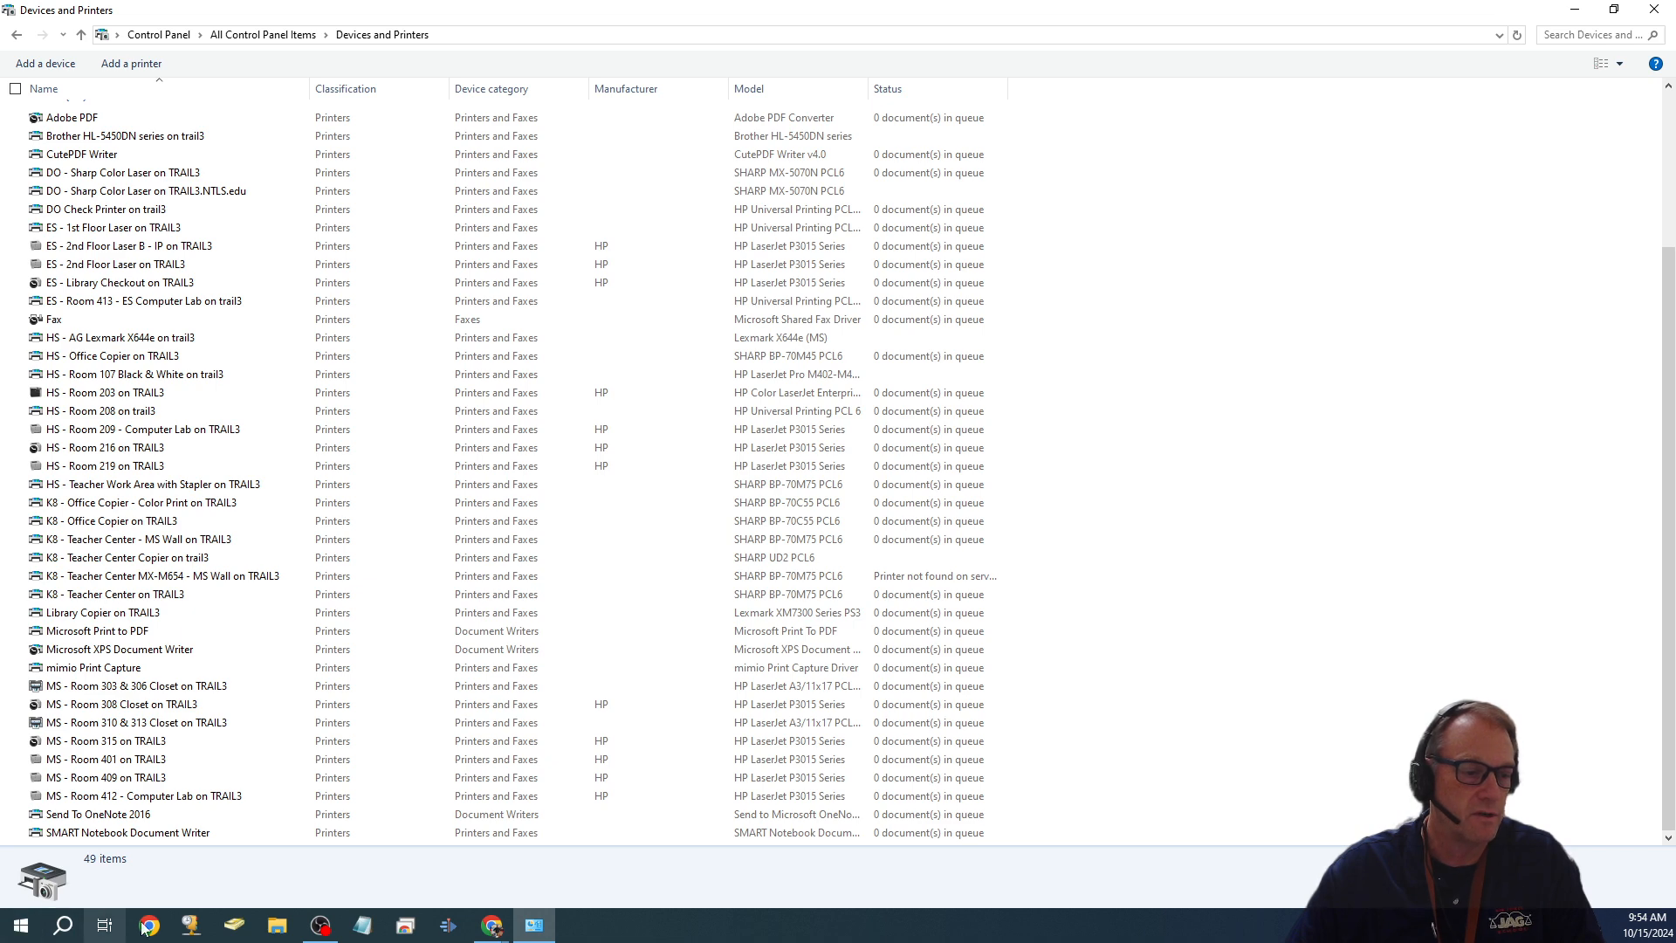
left_click(20, 932)
- Run gpupdate to refresh group policy so the NTAC on TRAIL3 printer appears
type("gpu")
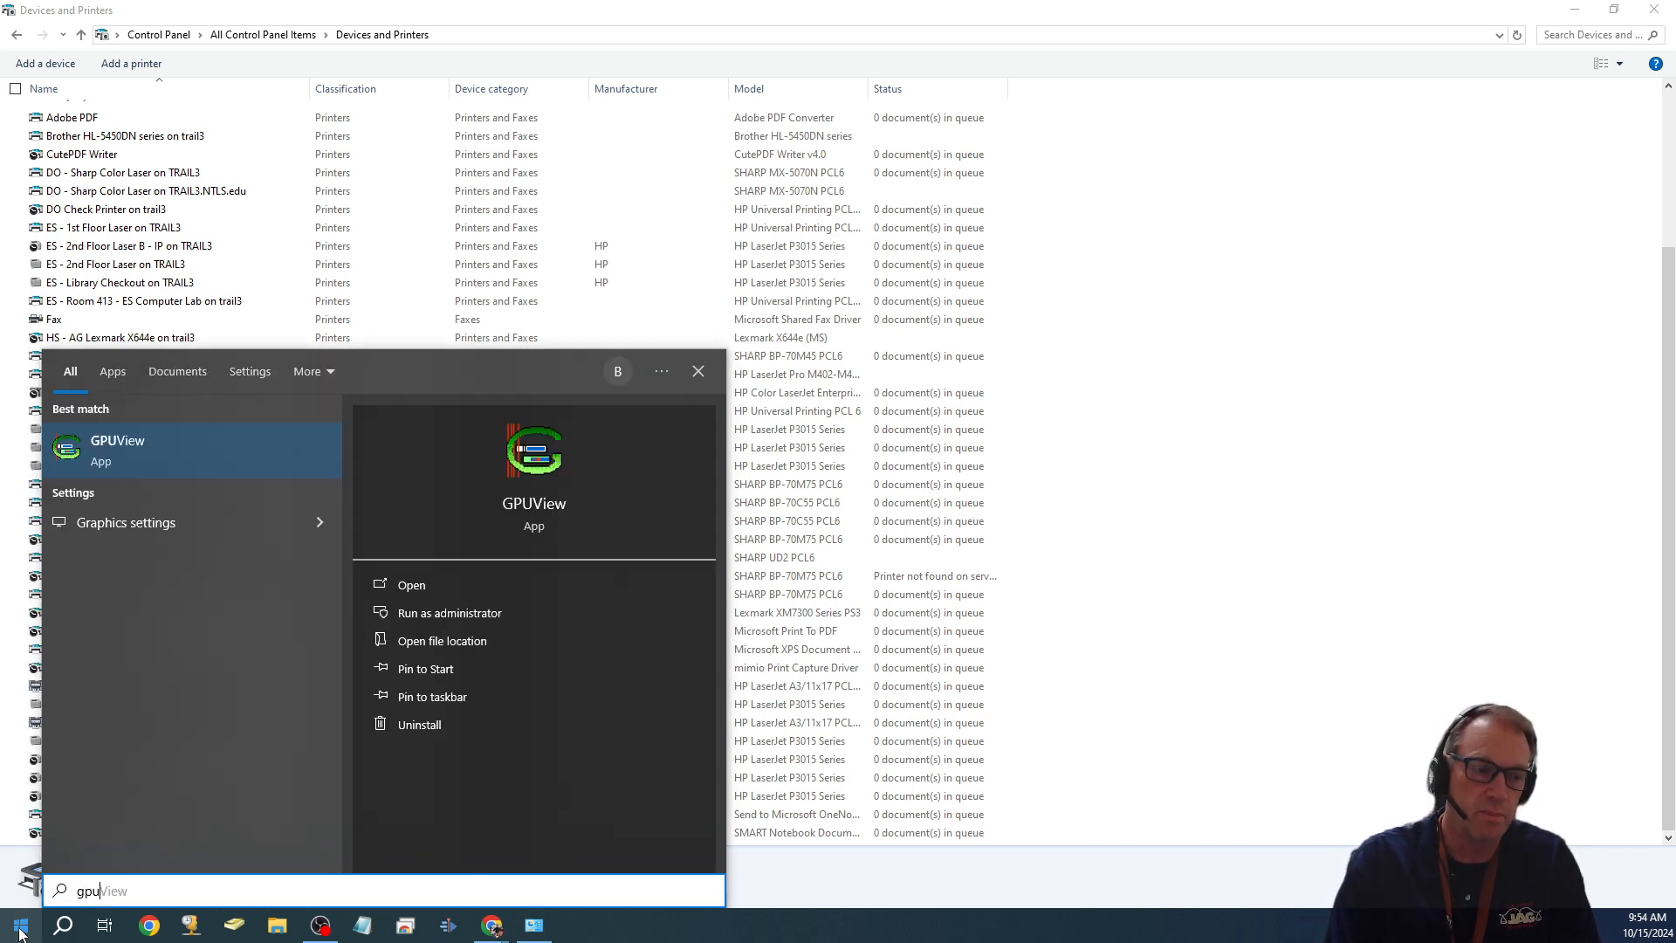
type("pdate")
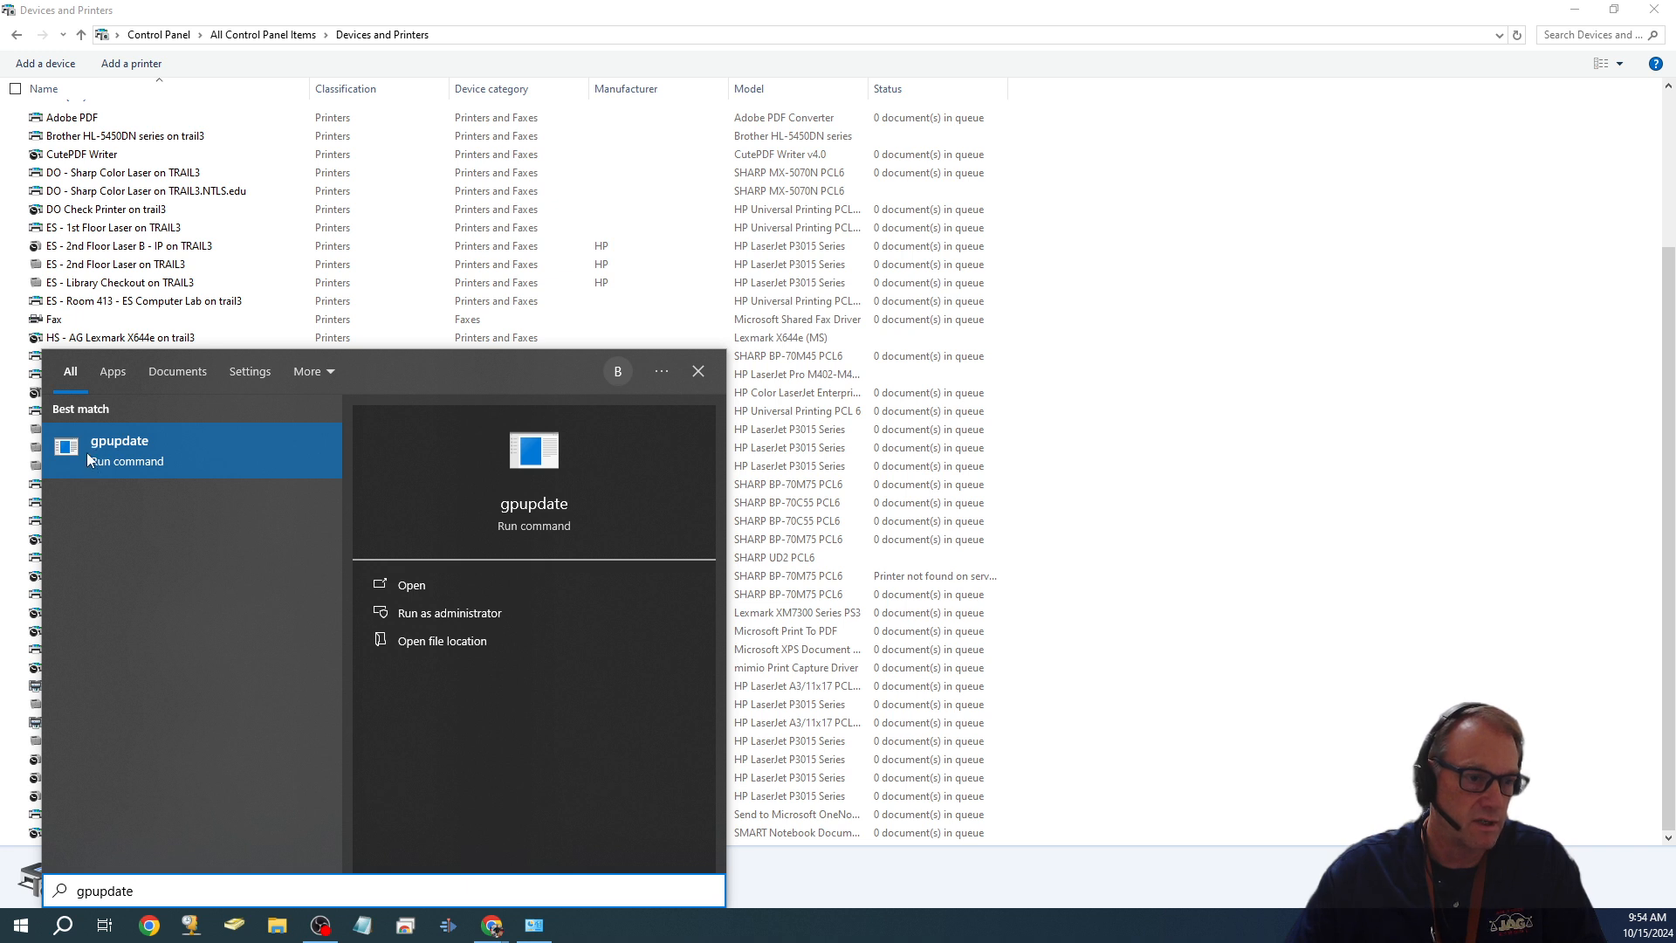
left_click(169, 454)
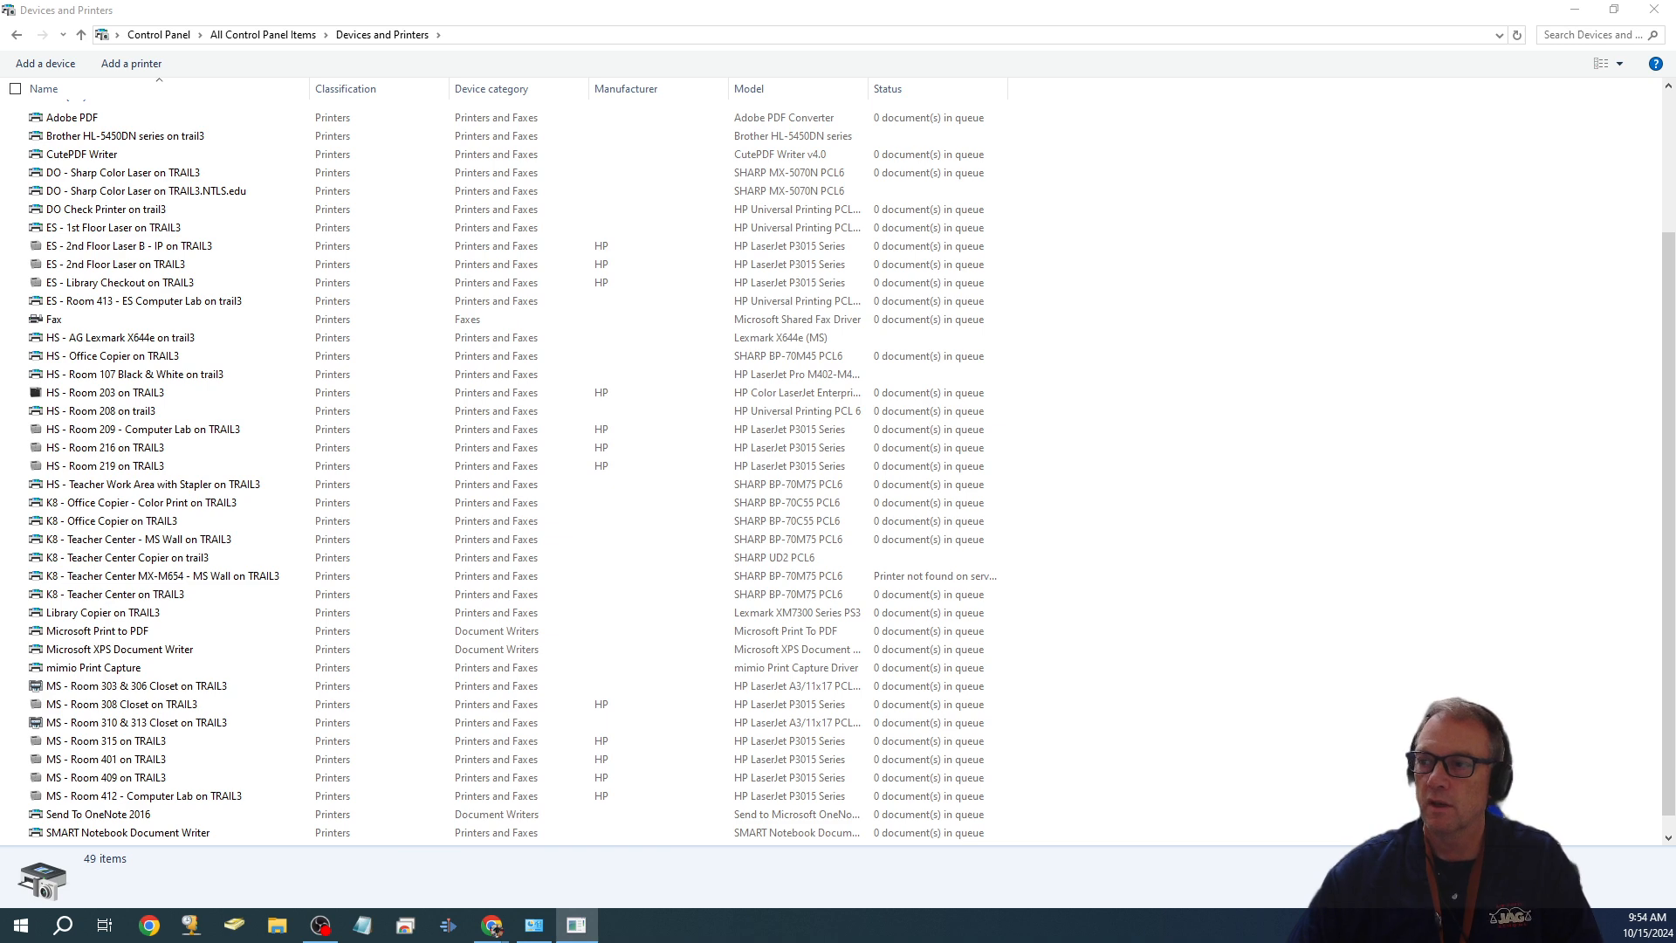
left_click_drag(571, 237, 532, 180)
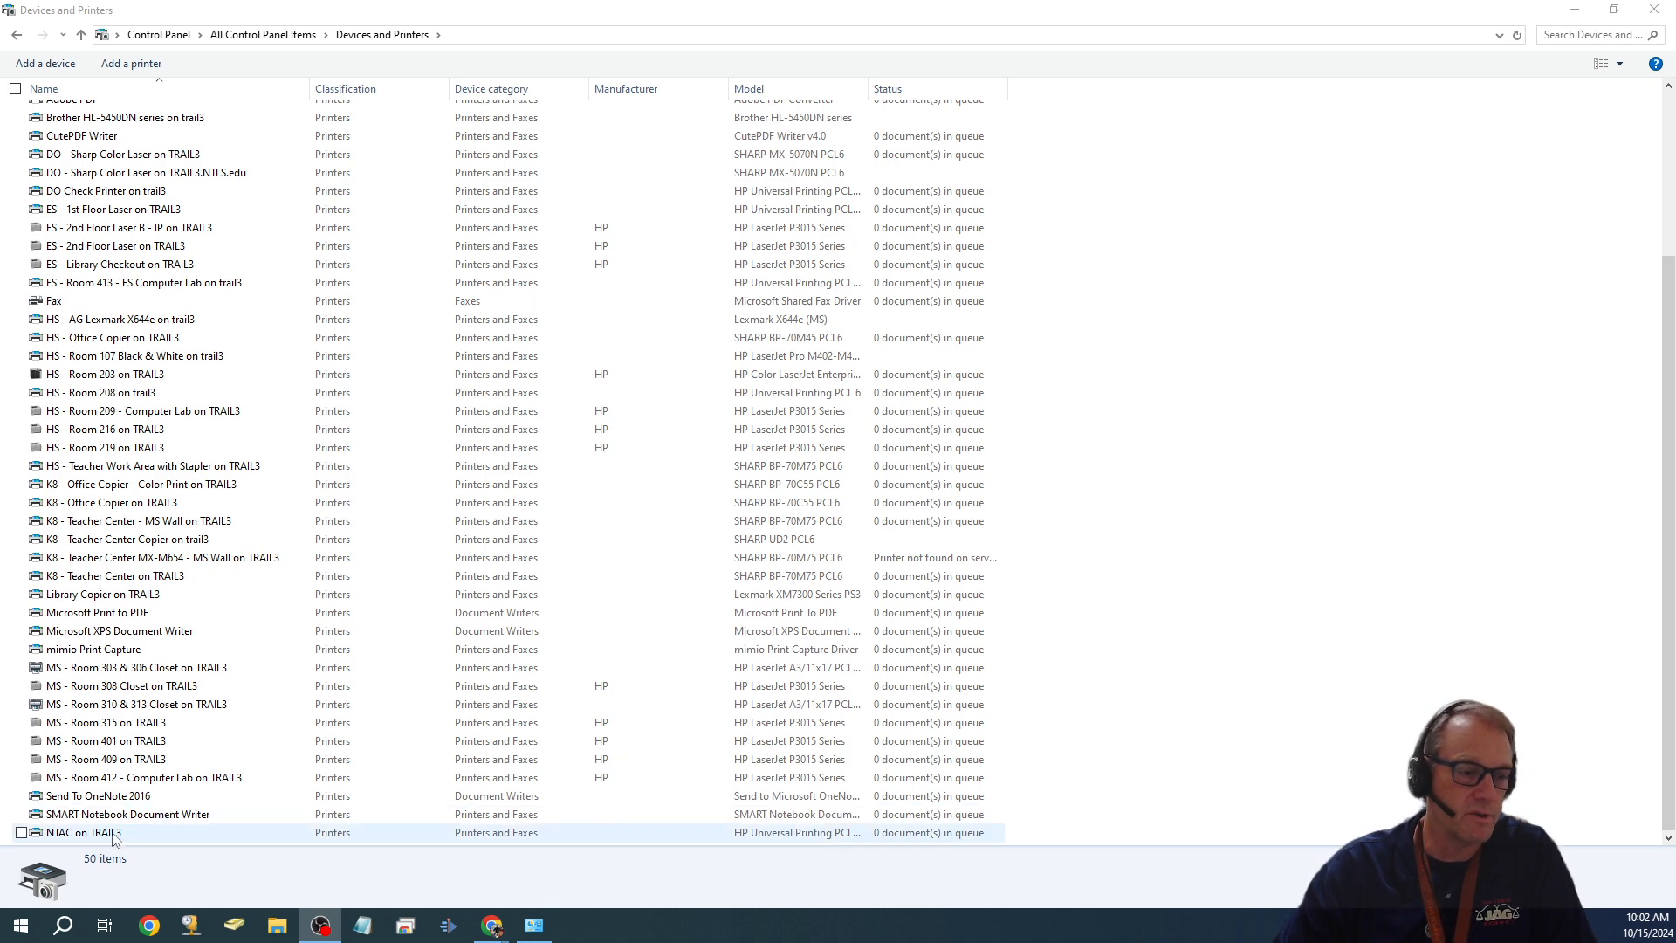
right_click(113, 837)
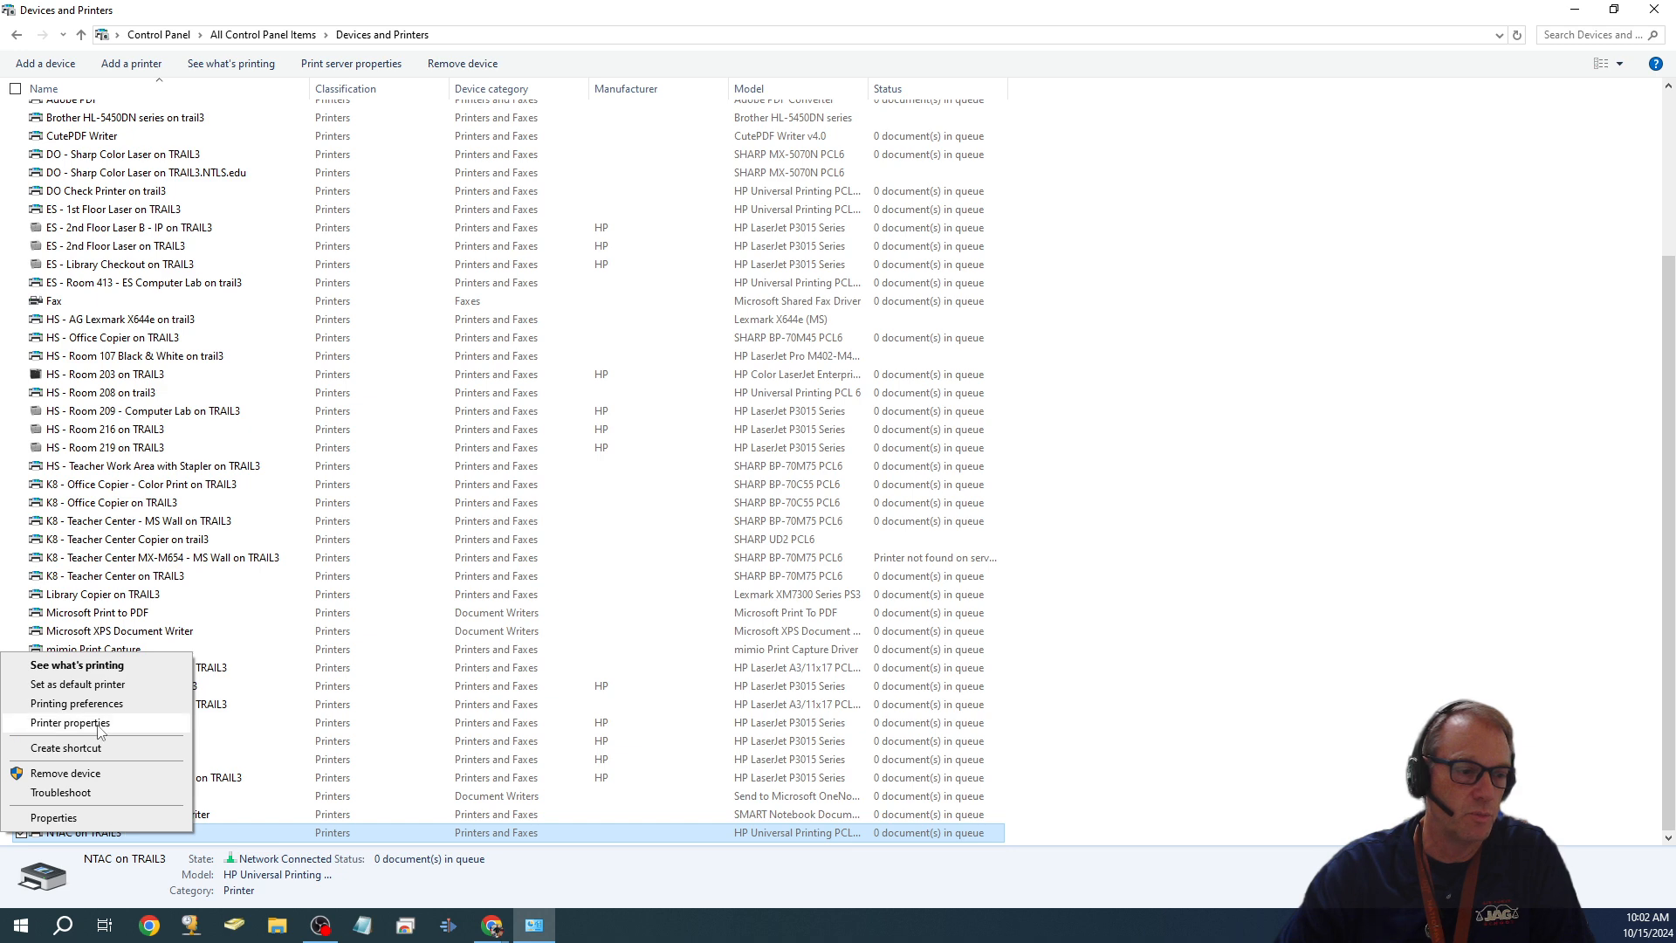
- Open NTAC on TRAIL3's printer properties on the Security tab
left_click(99, 729)
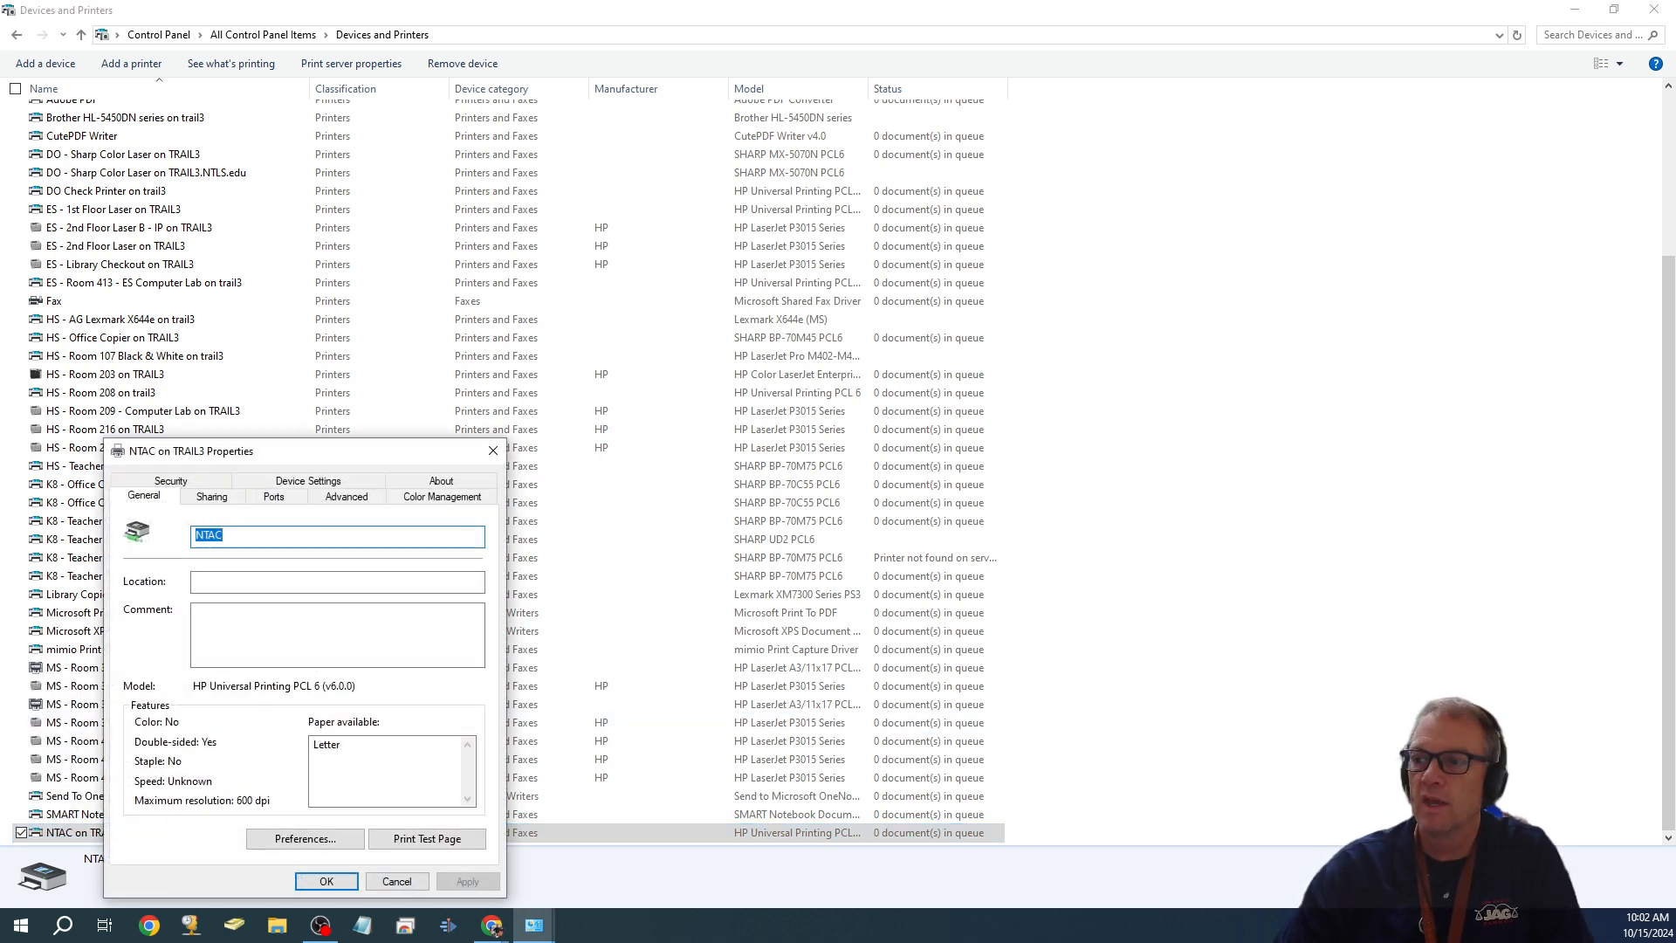
left_click_drag(389, 459, 926, 215)
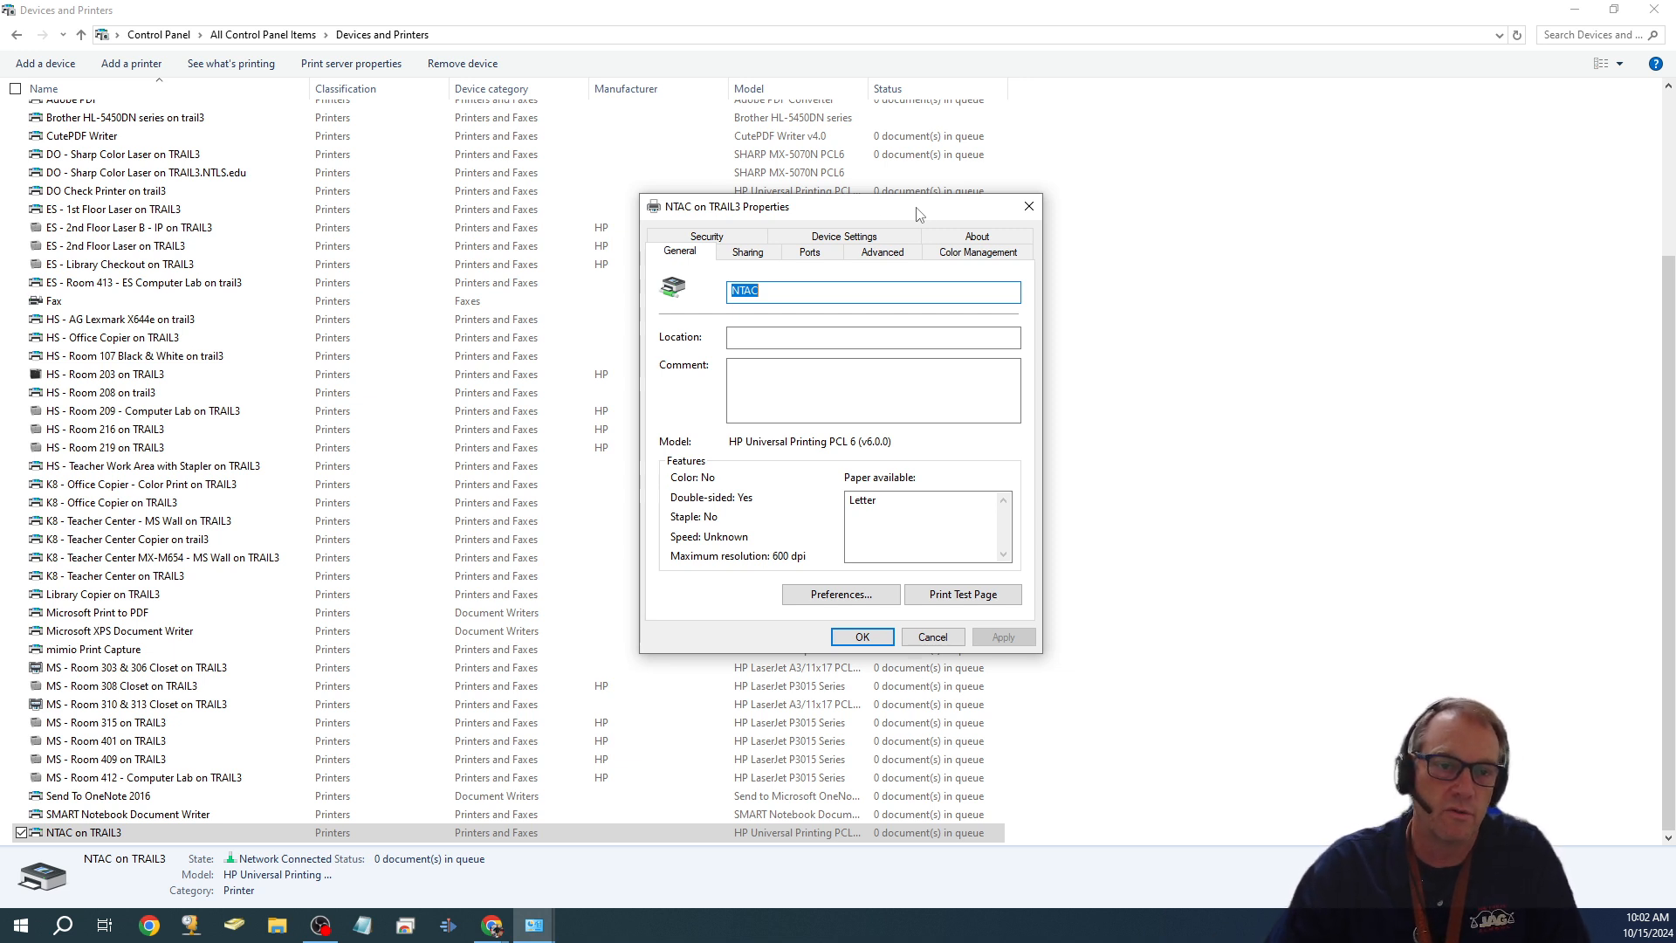
left_click(736, 241)
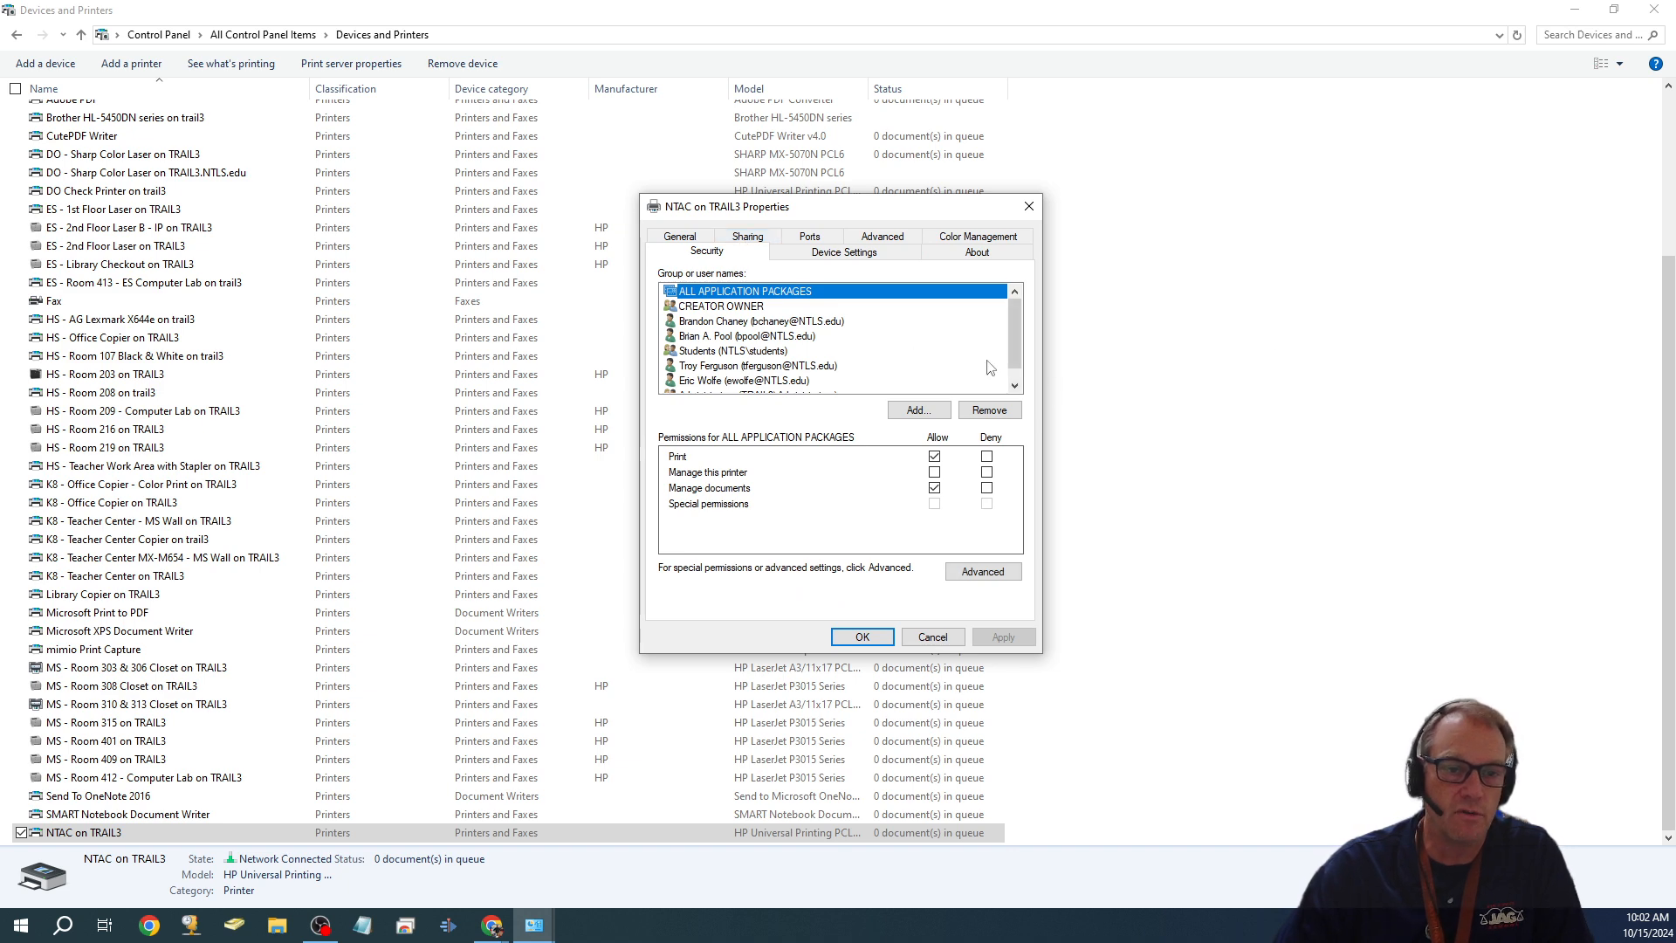
- Review each account's permissions and deny Students Manage this printer
left_click_drag(1014, 331, 1013, 365)
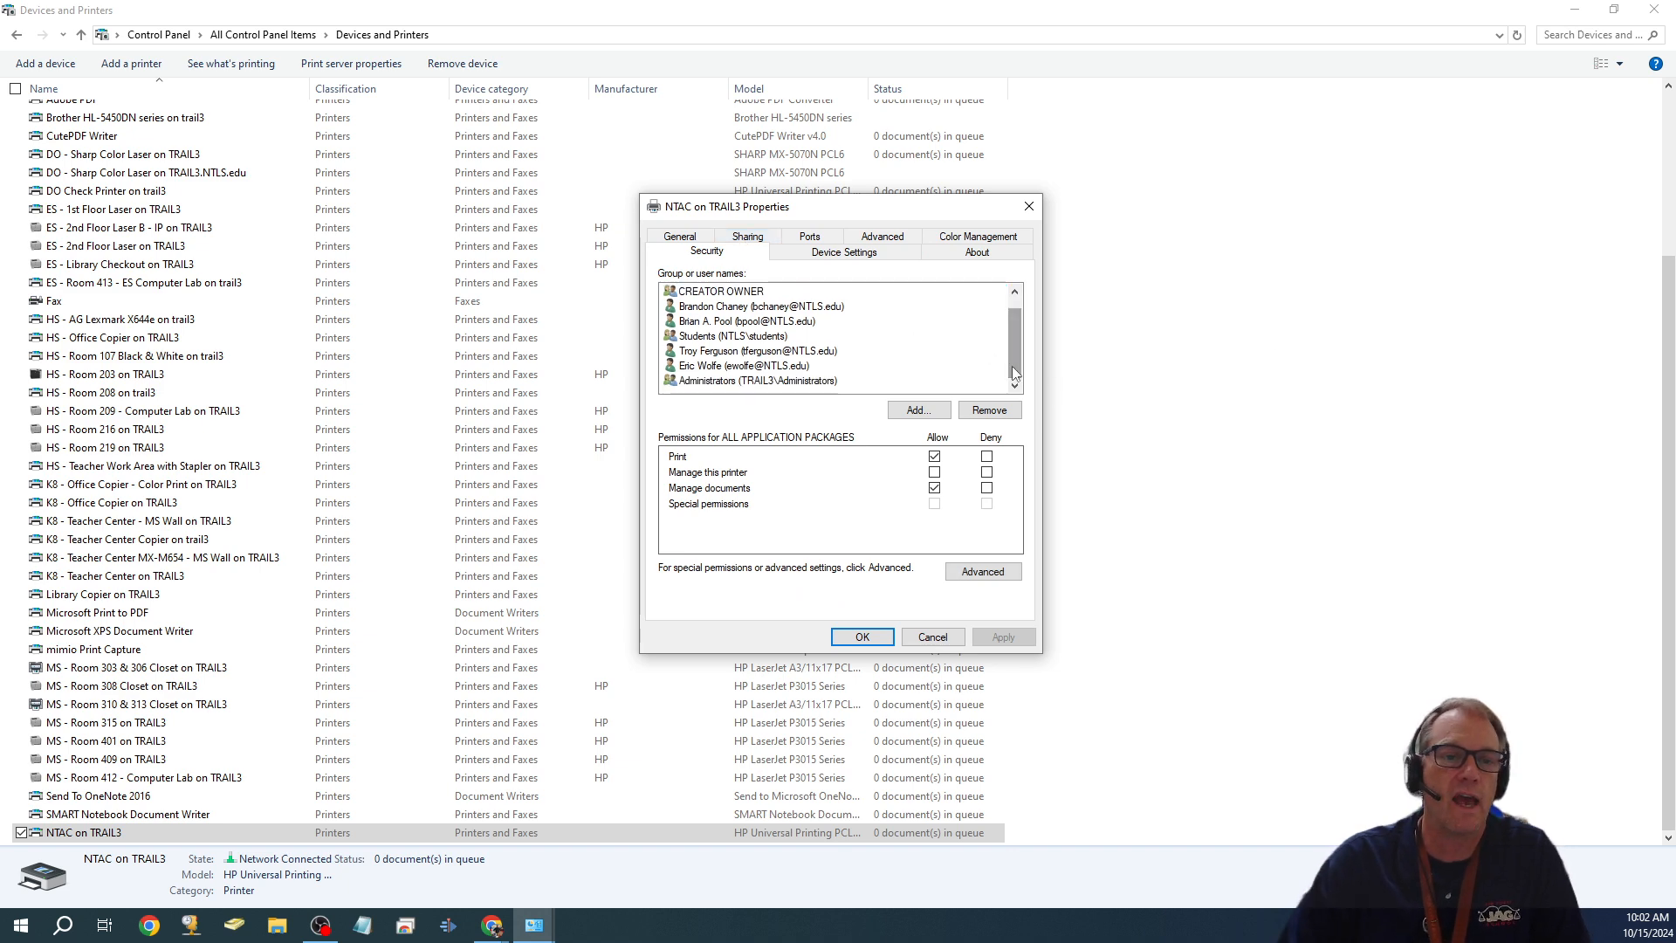
left_click(688, 310)
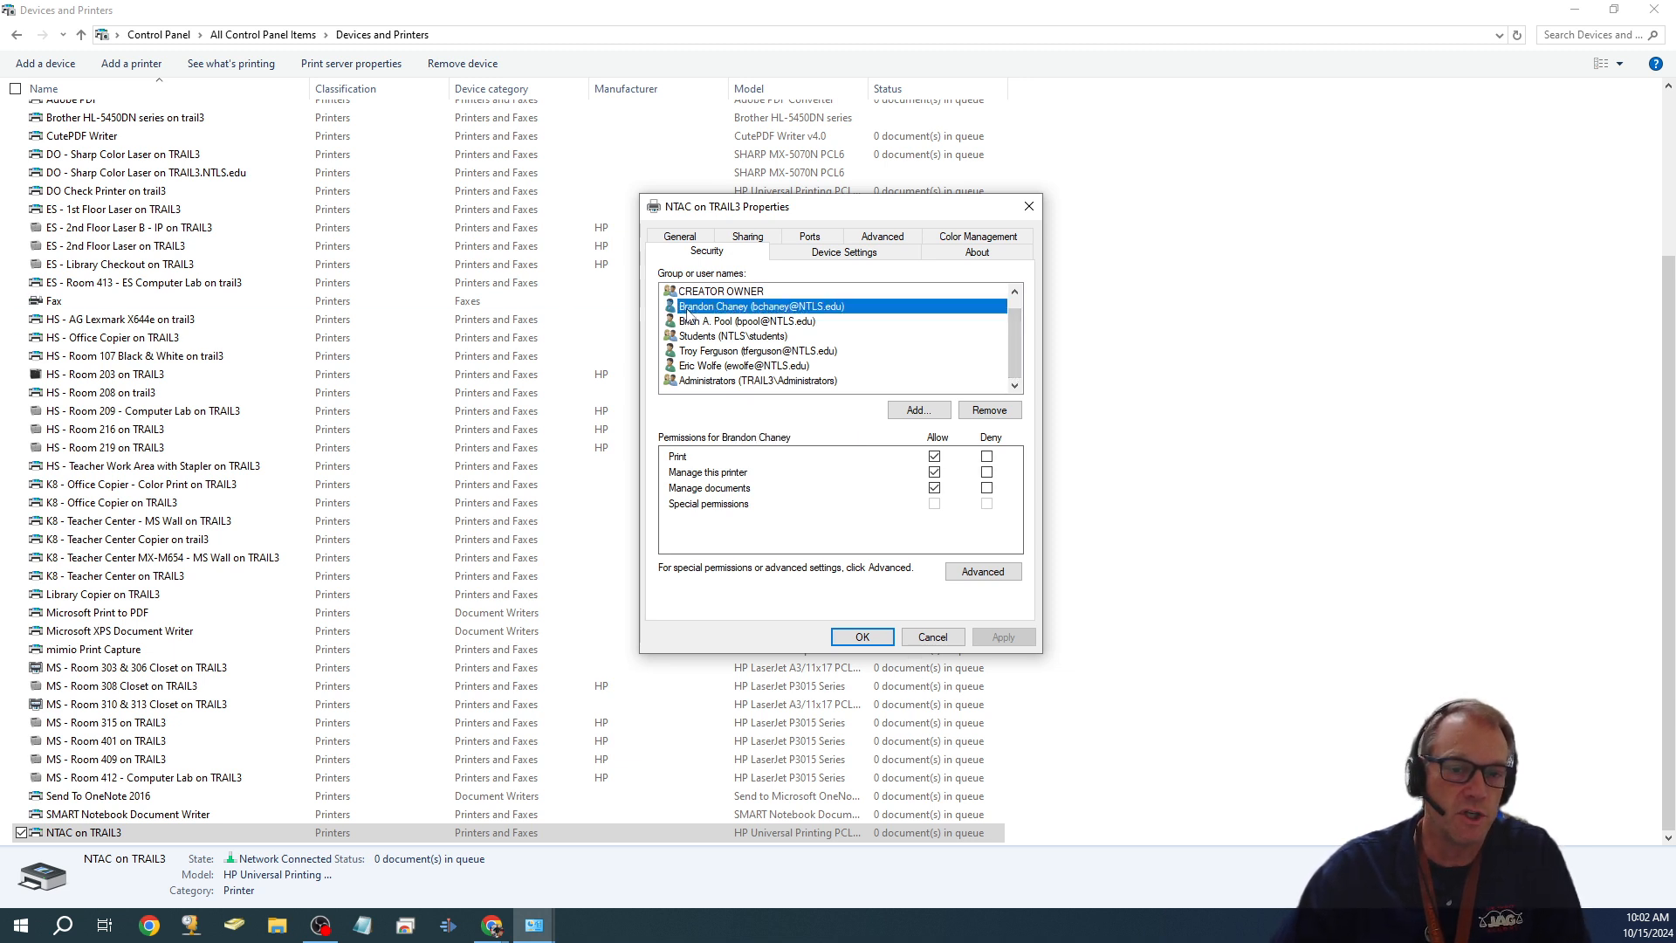
left_click(715, 353)
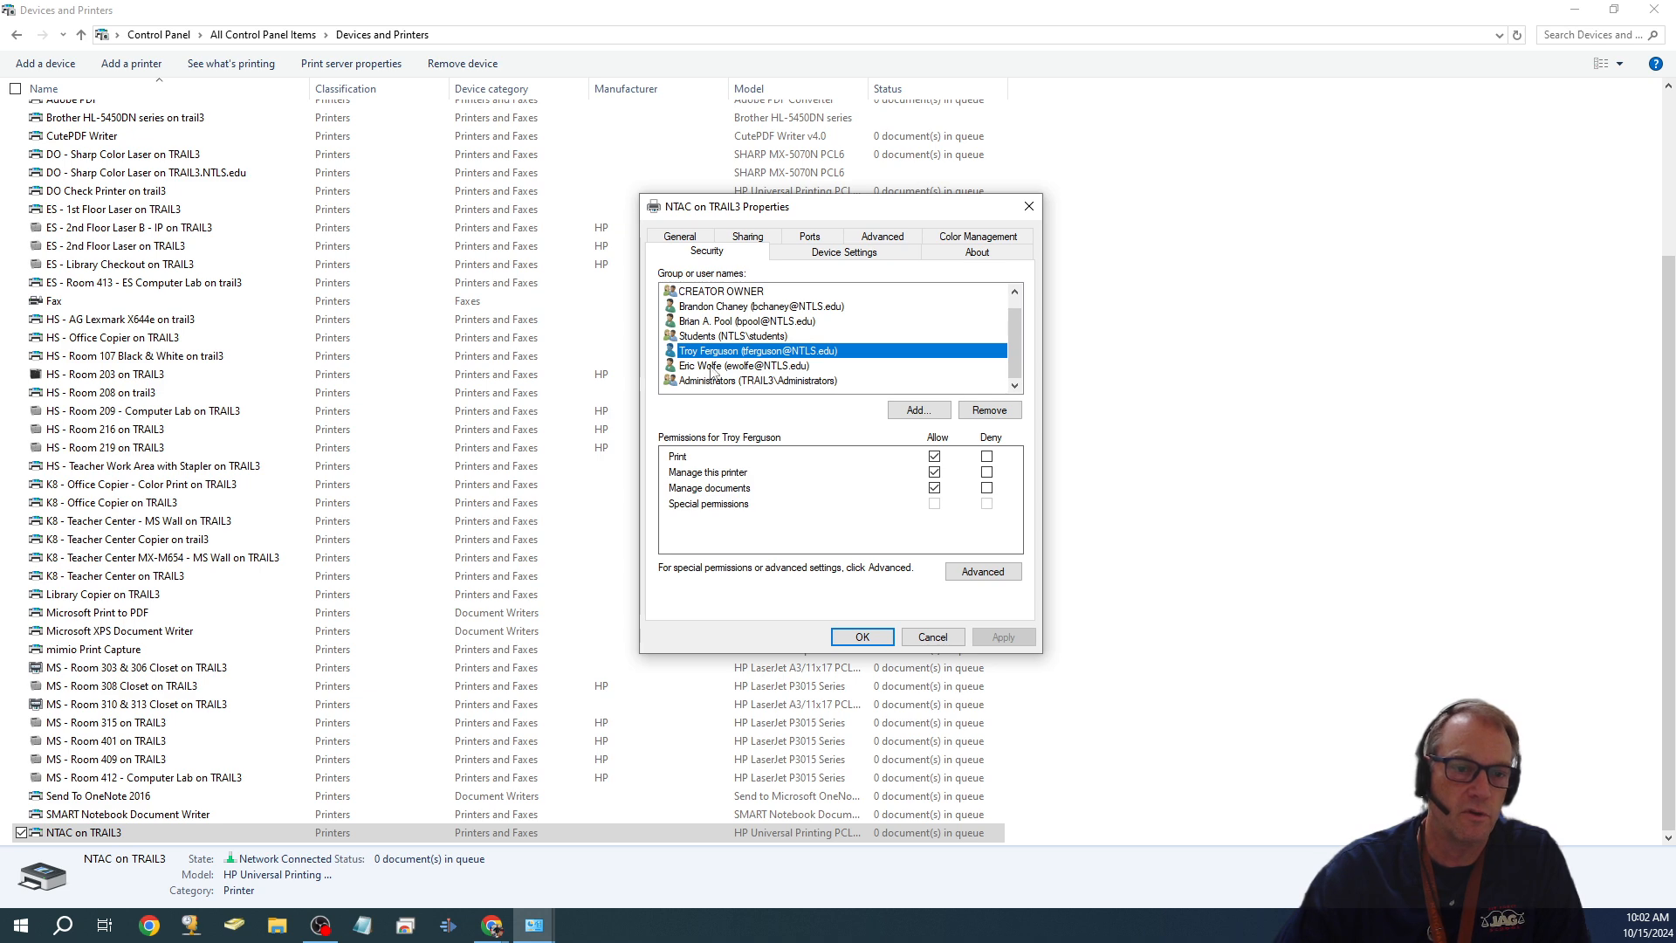
left_click(712, 368)
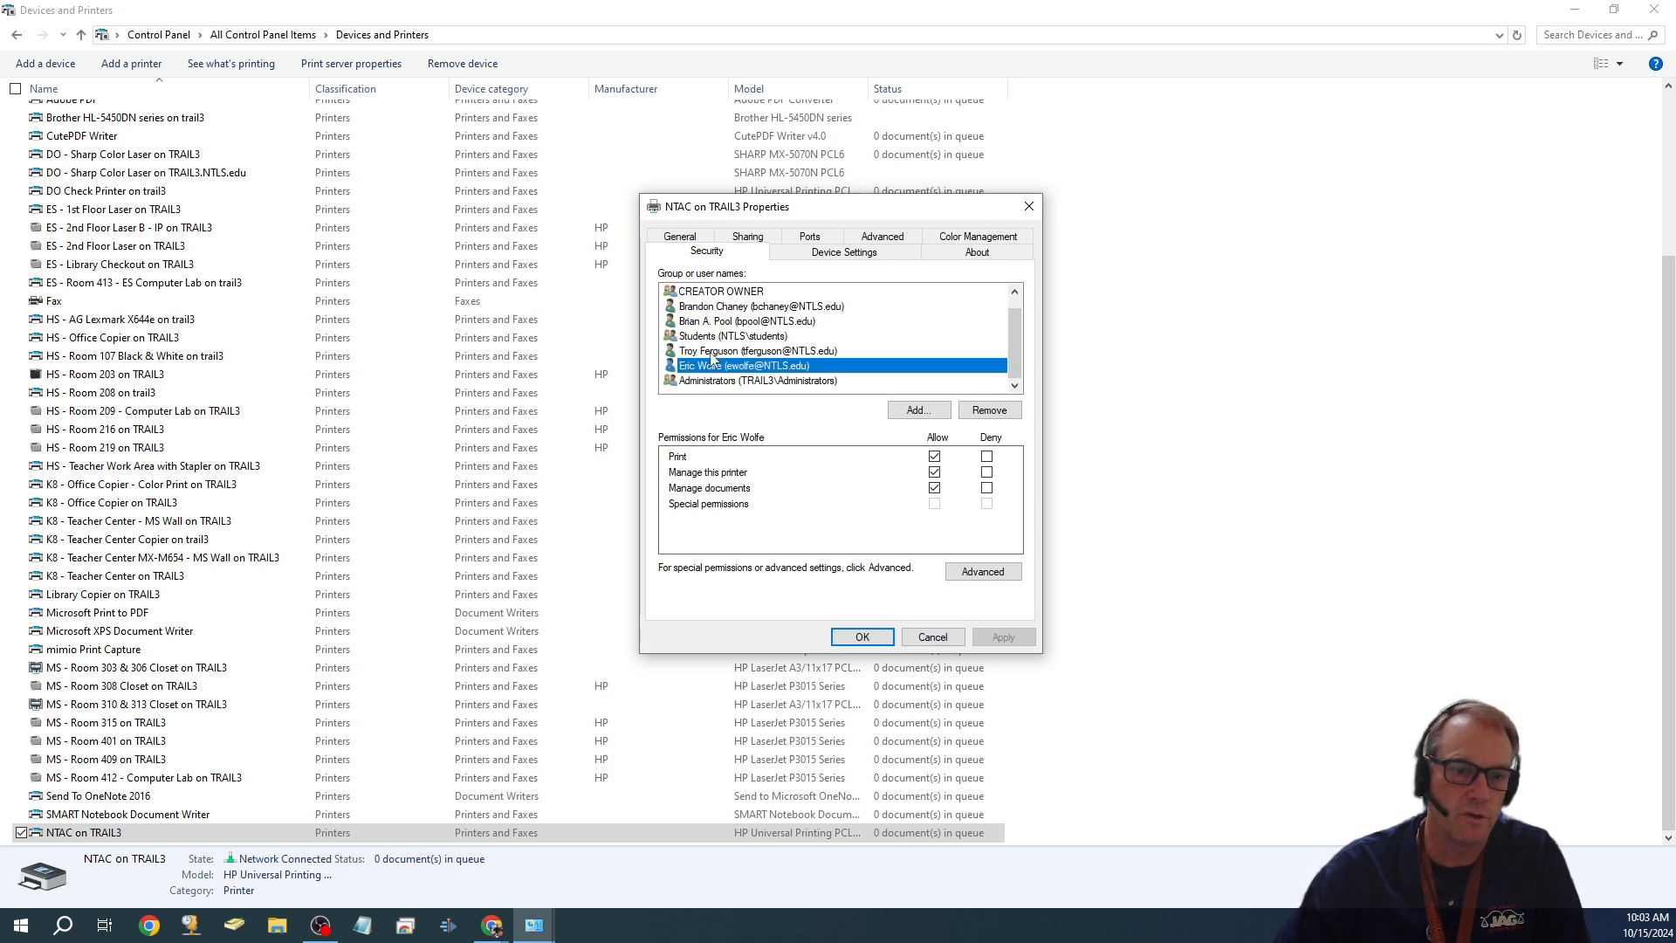
left_click(703, 337)
left_click(986, 472)
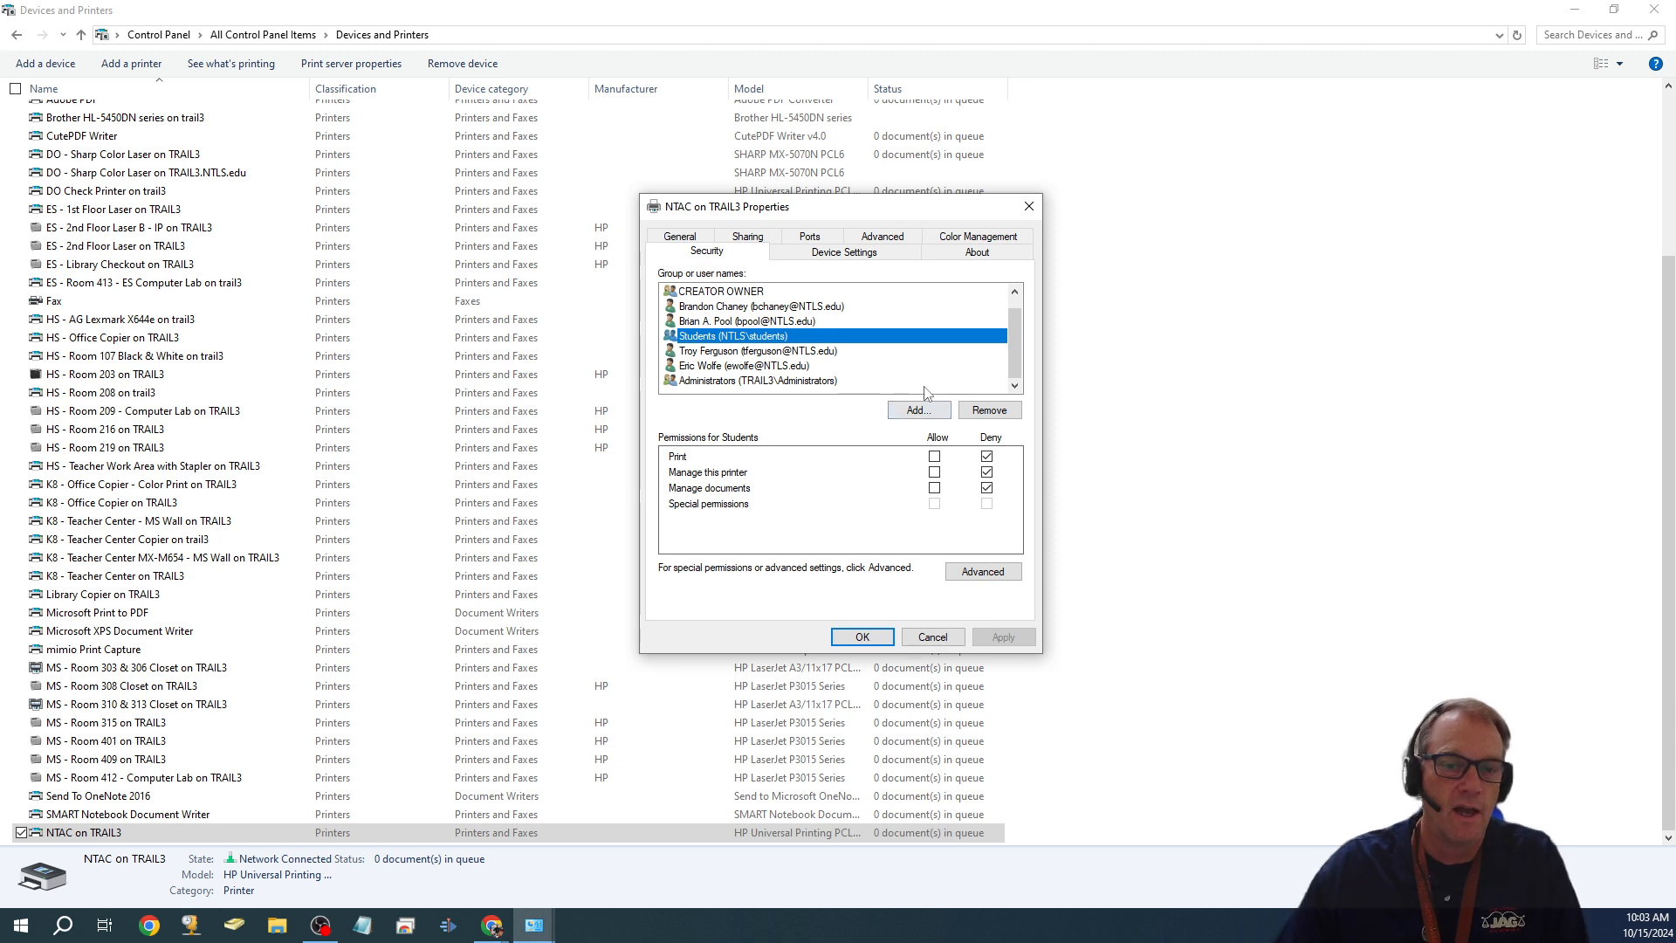
- Add the staff user's login account, resolved via Check Names, to the printer's security list
left_click(923, 415)
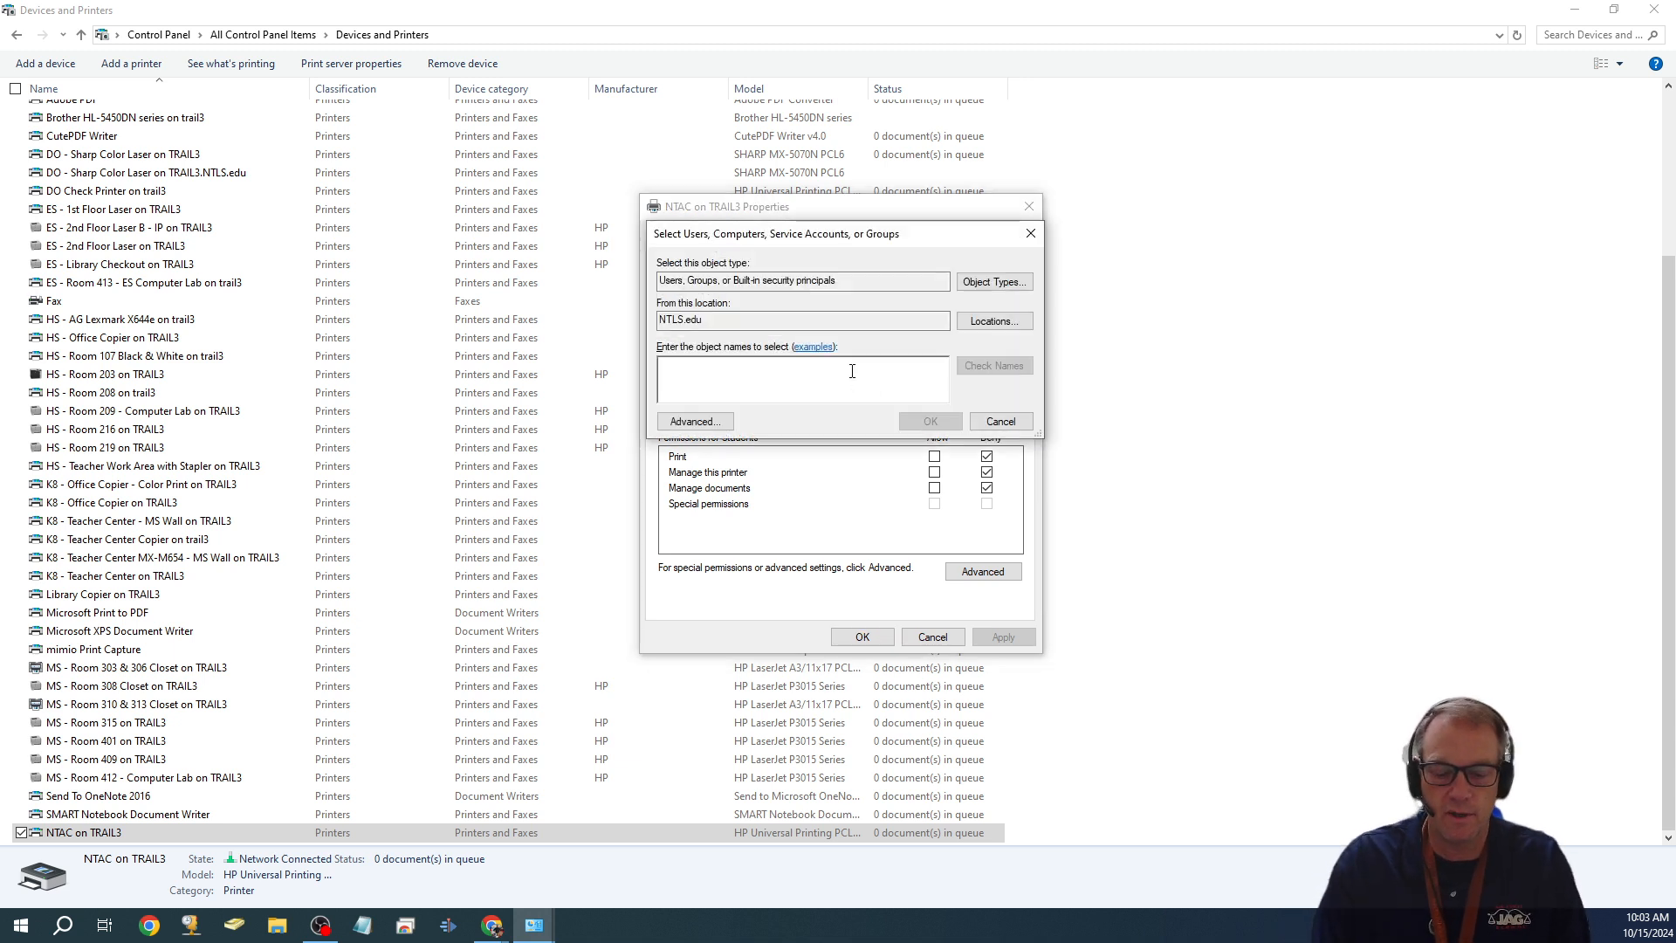
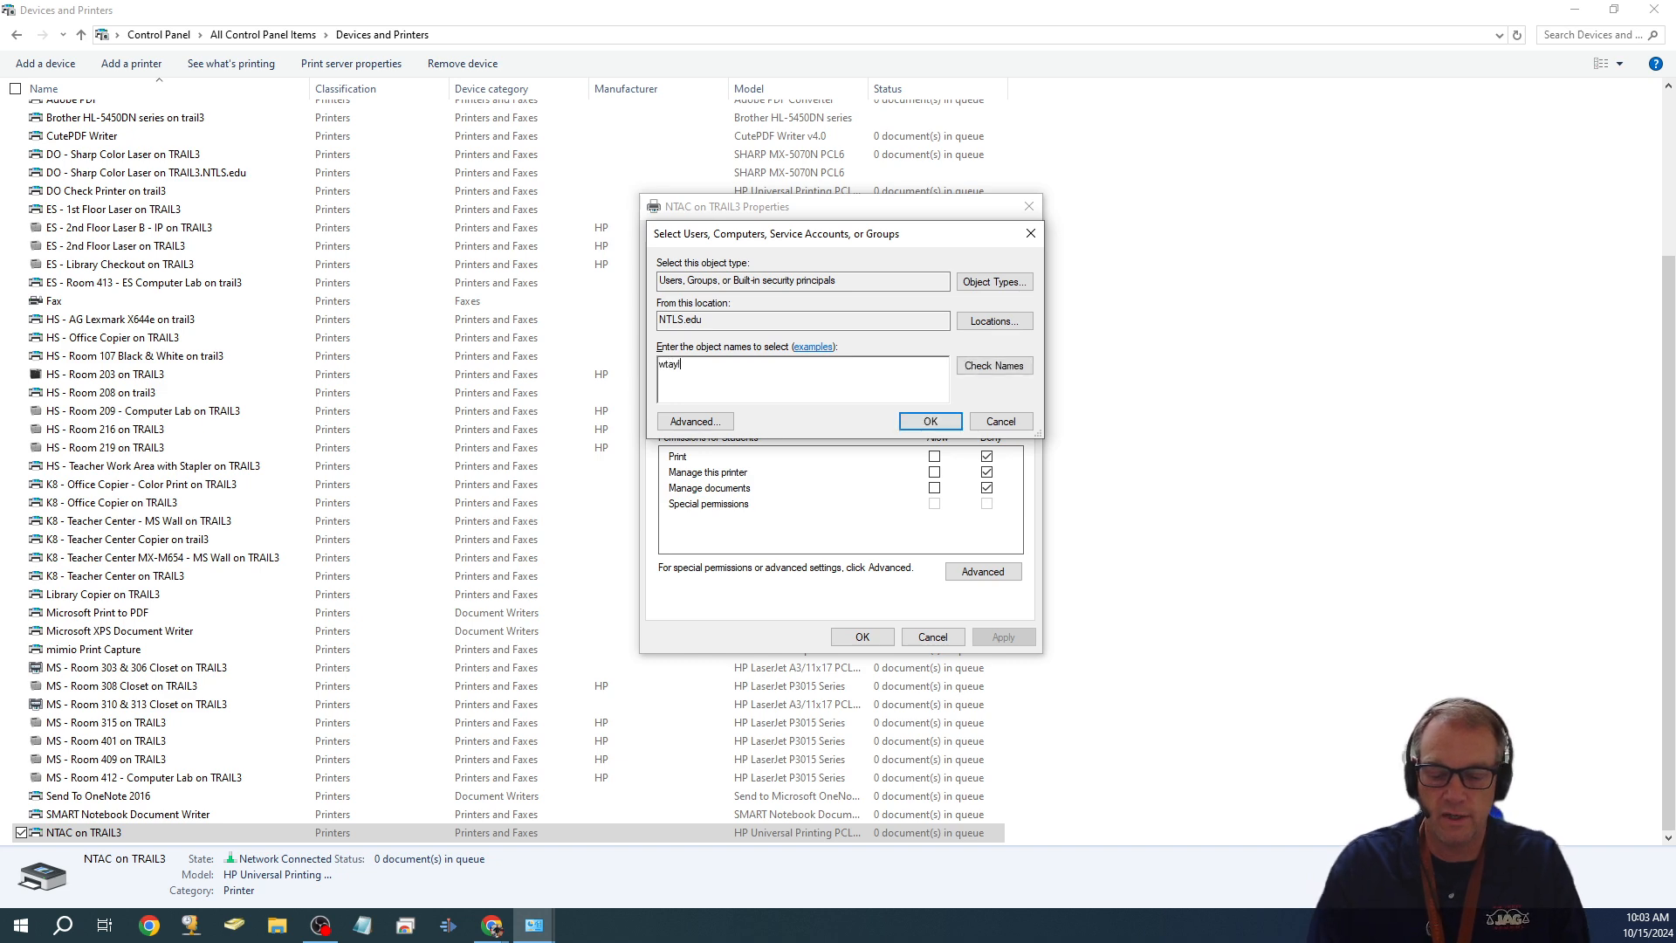
left_click(999, 366)
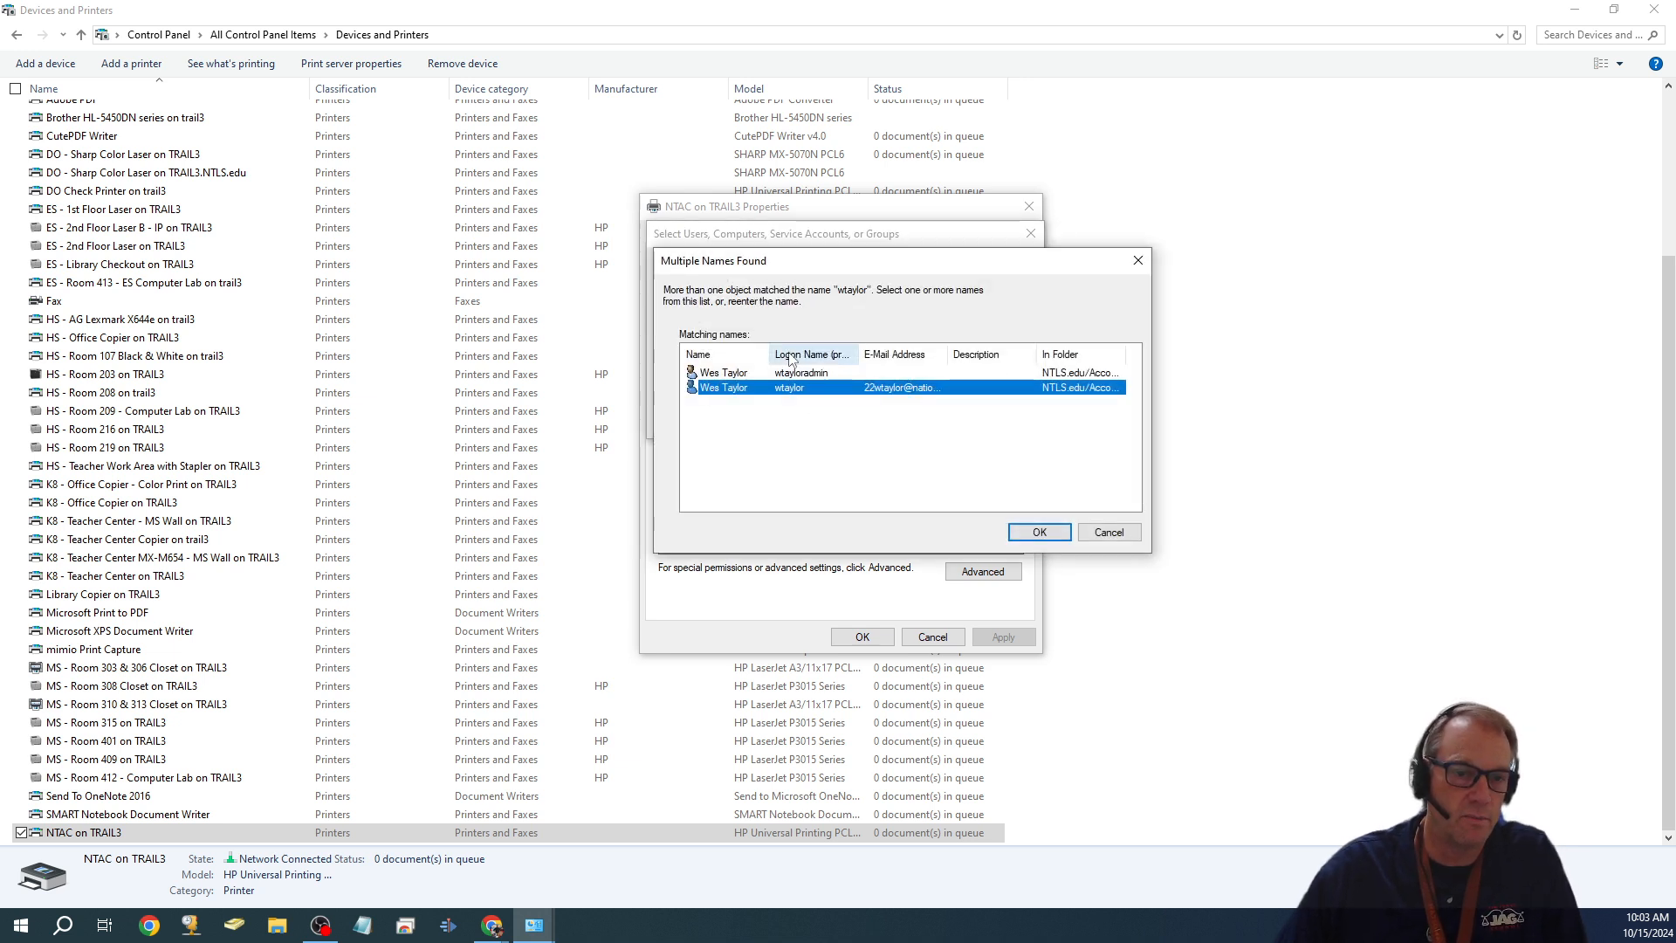
left_click(1040, 533)
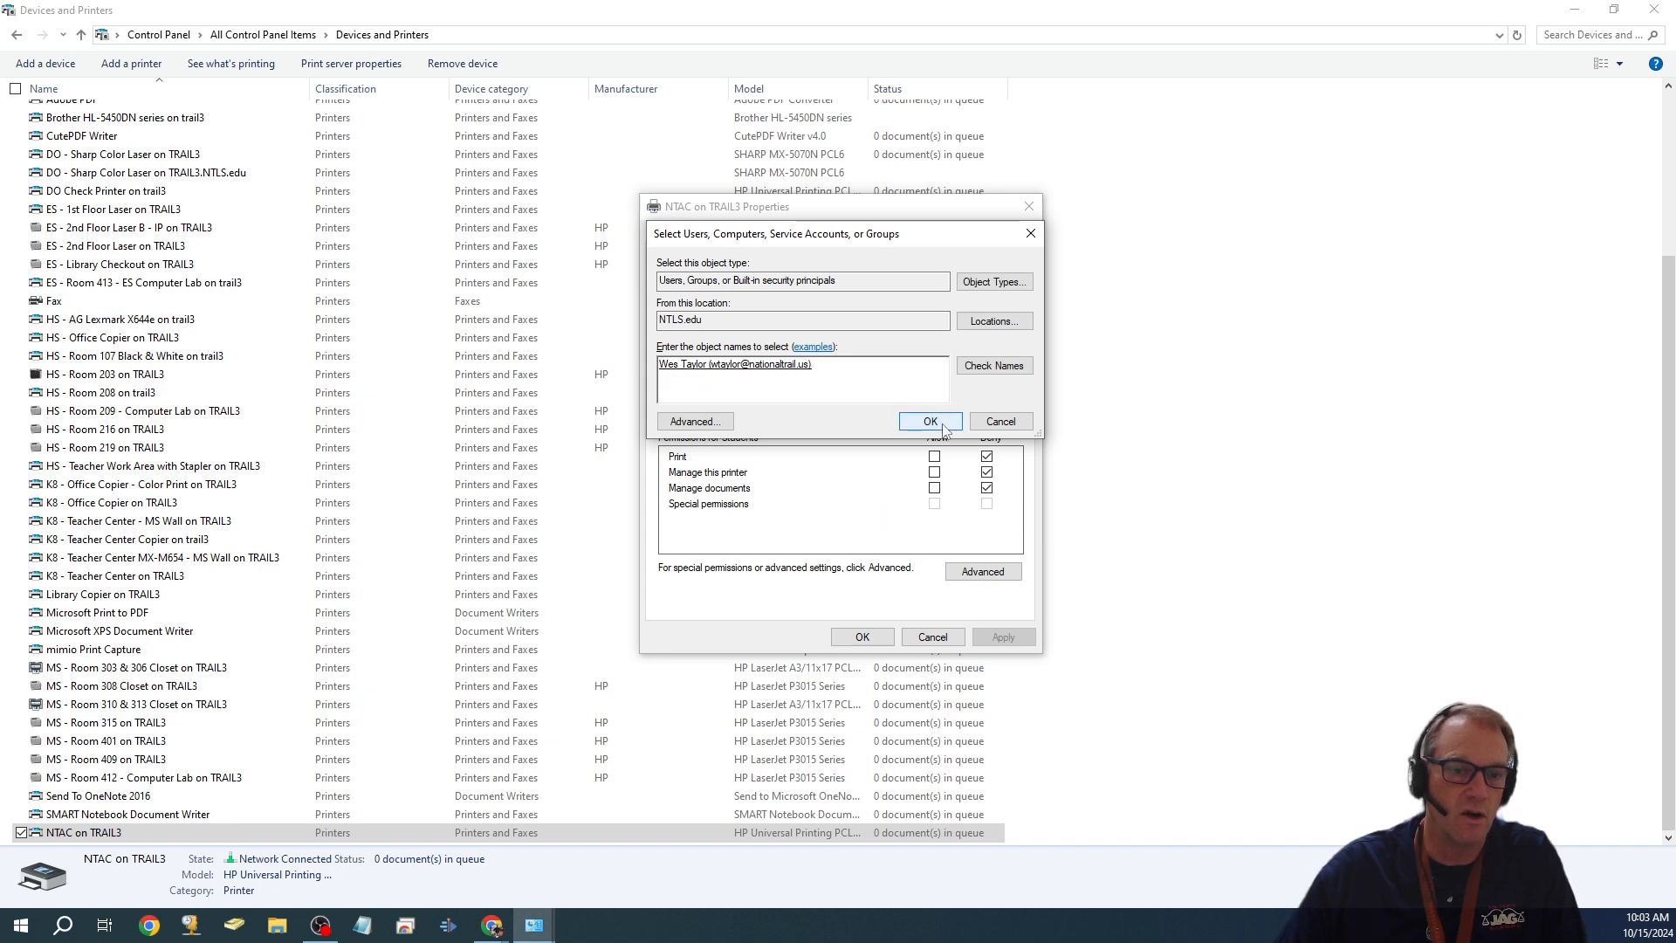
left_click(941, 425)
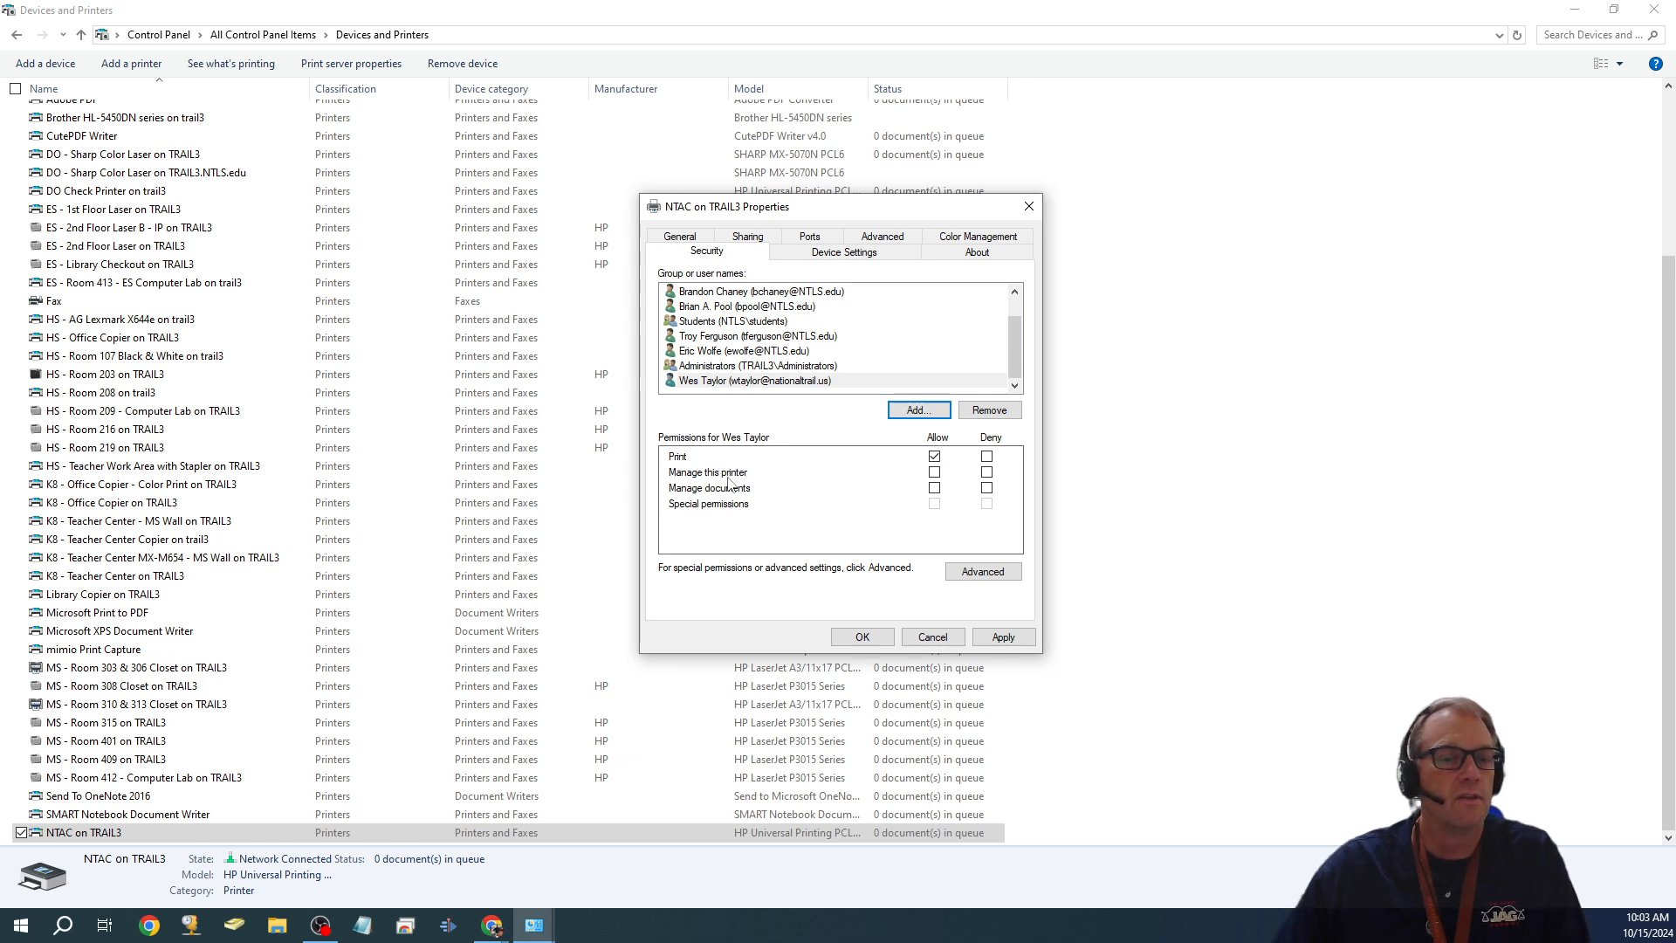
- Toggle Manage this printer and Manage documents back off, leaving the user only Print, and save
left_click(935, 472)
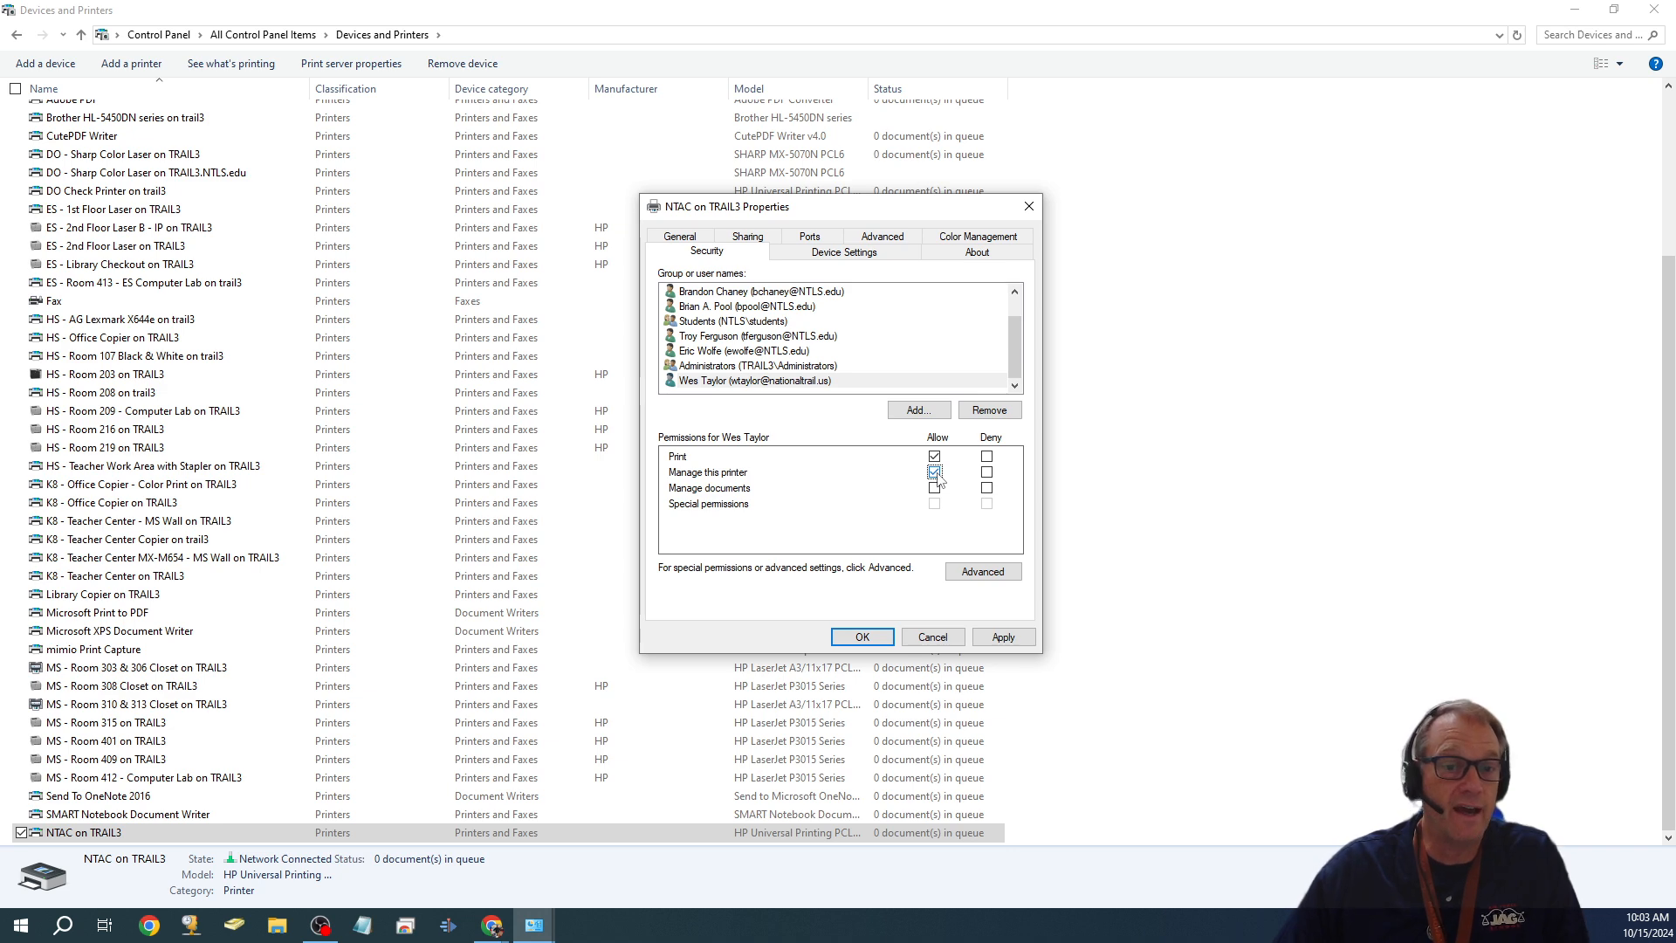
left_click(934, 473)
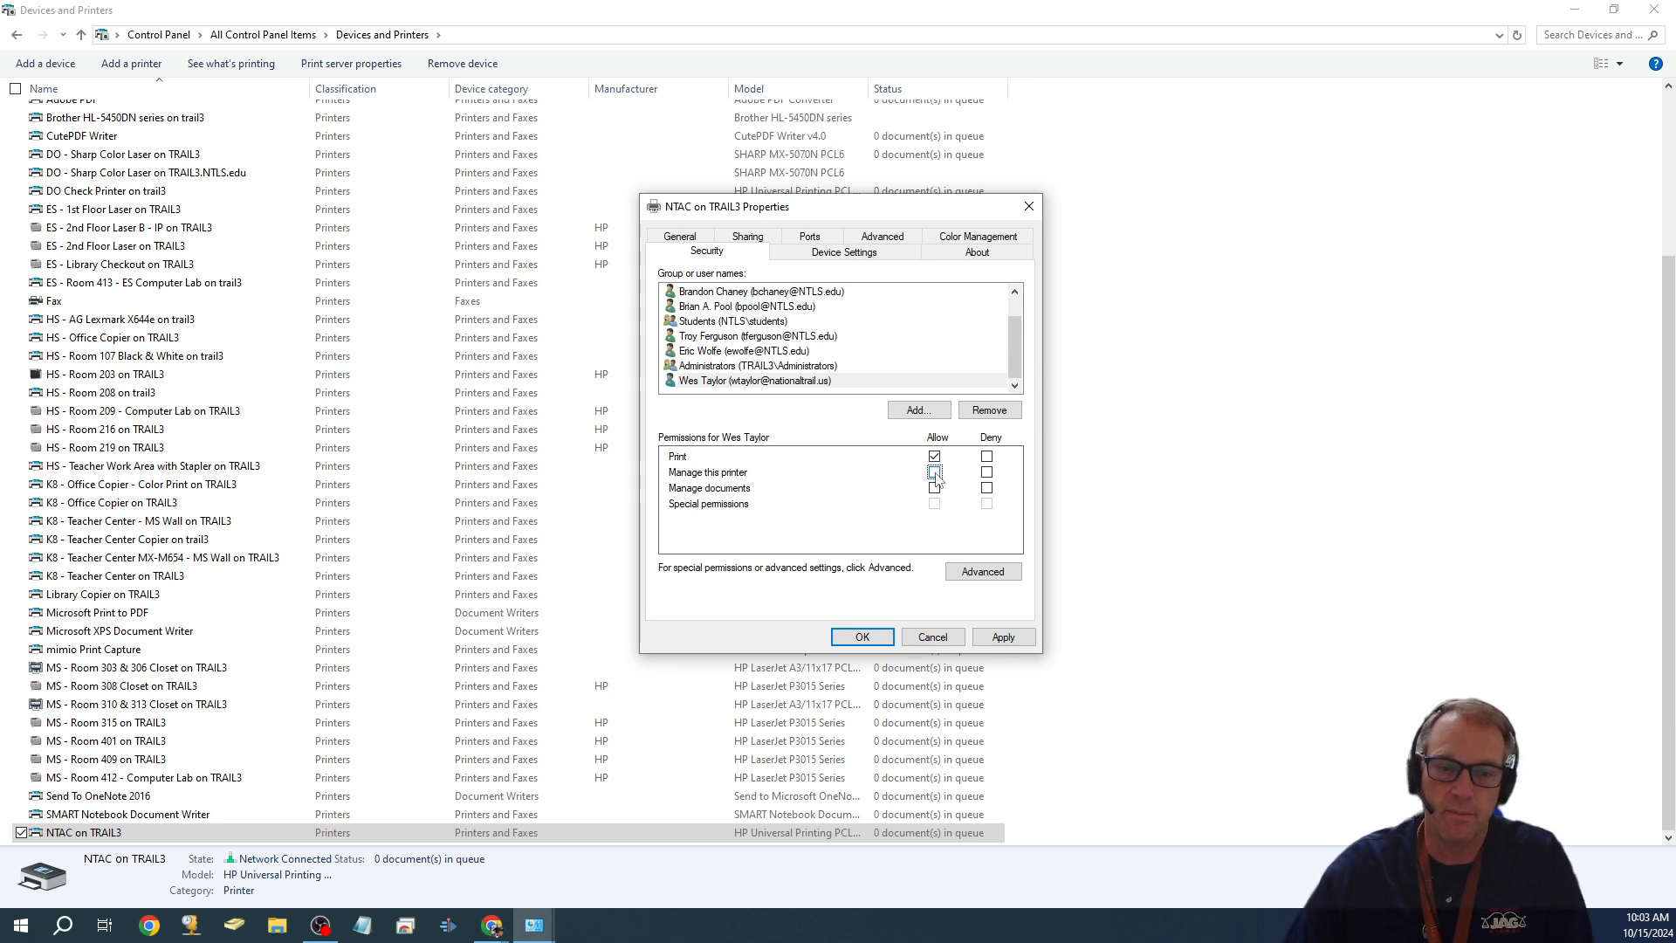
left_click(935, 488)
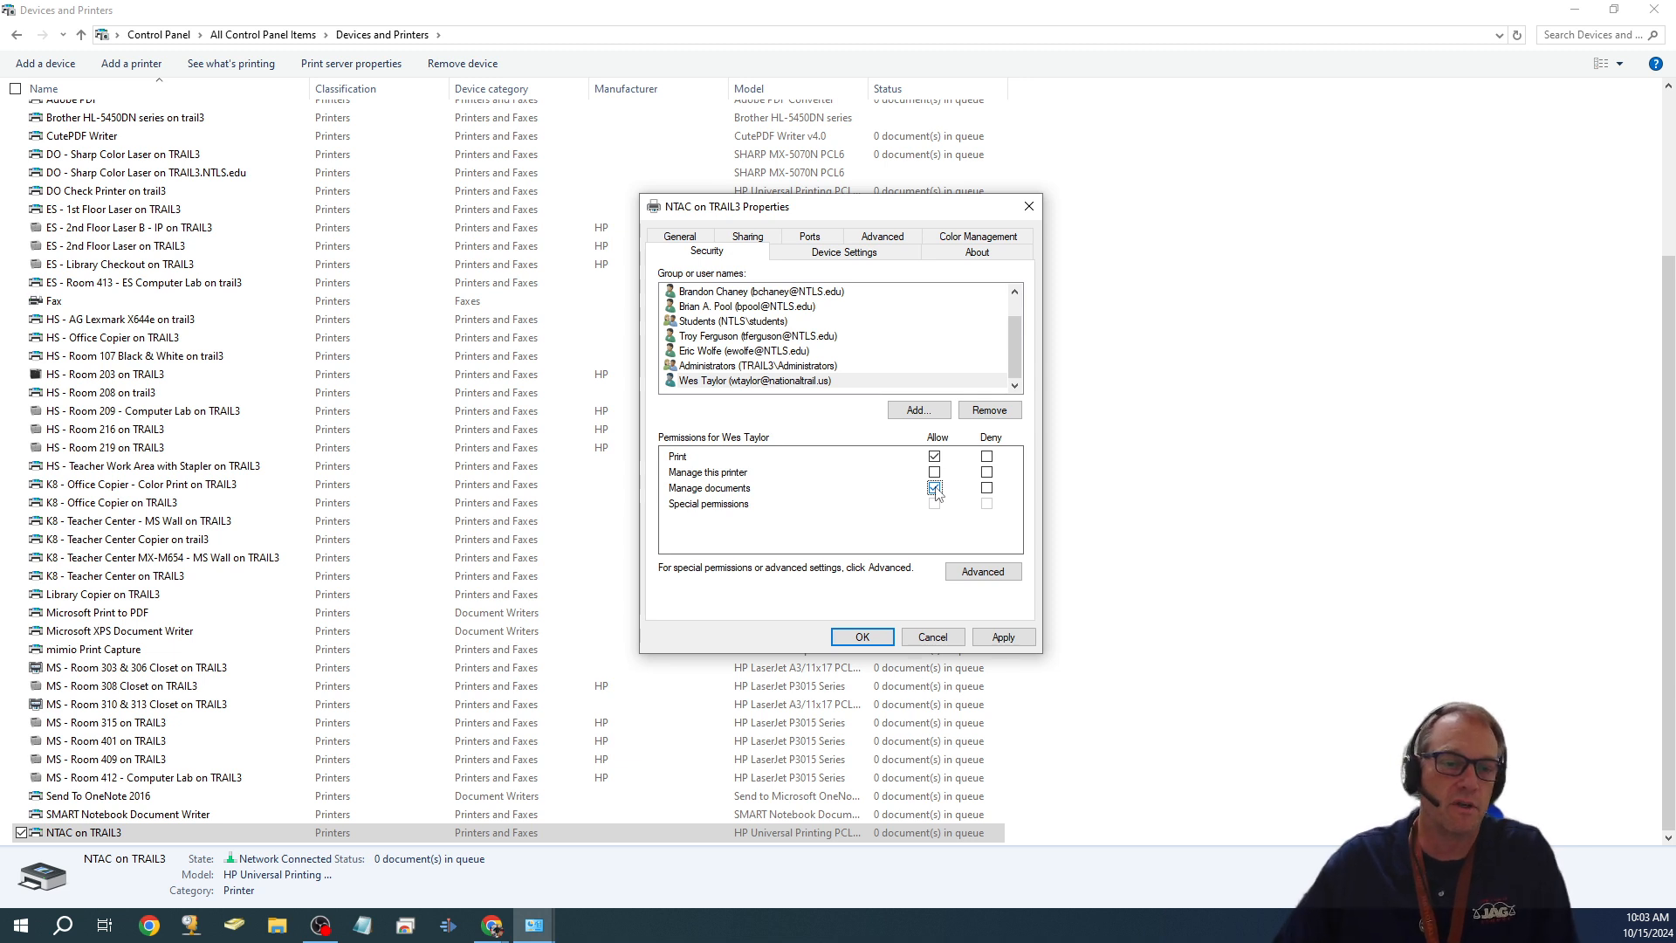
left_click(935, 488)
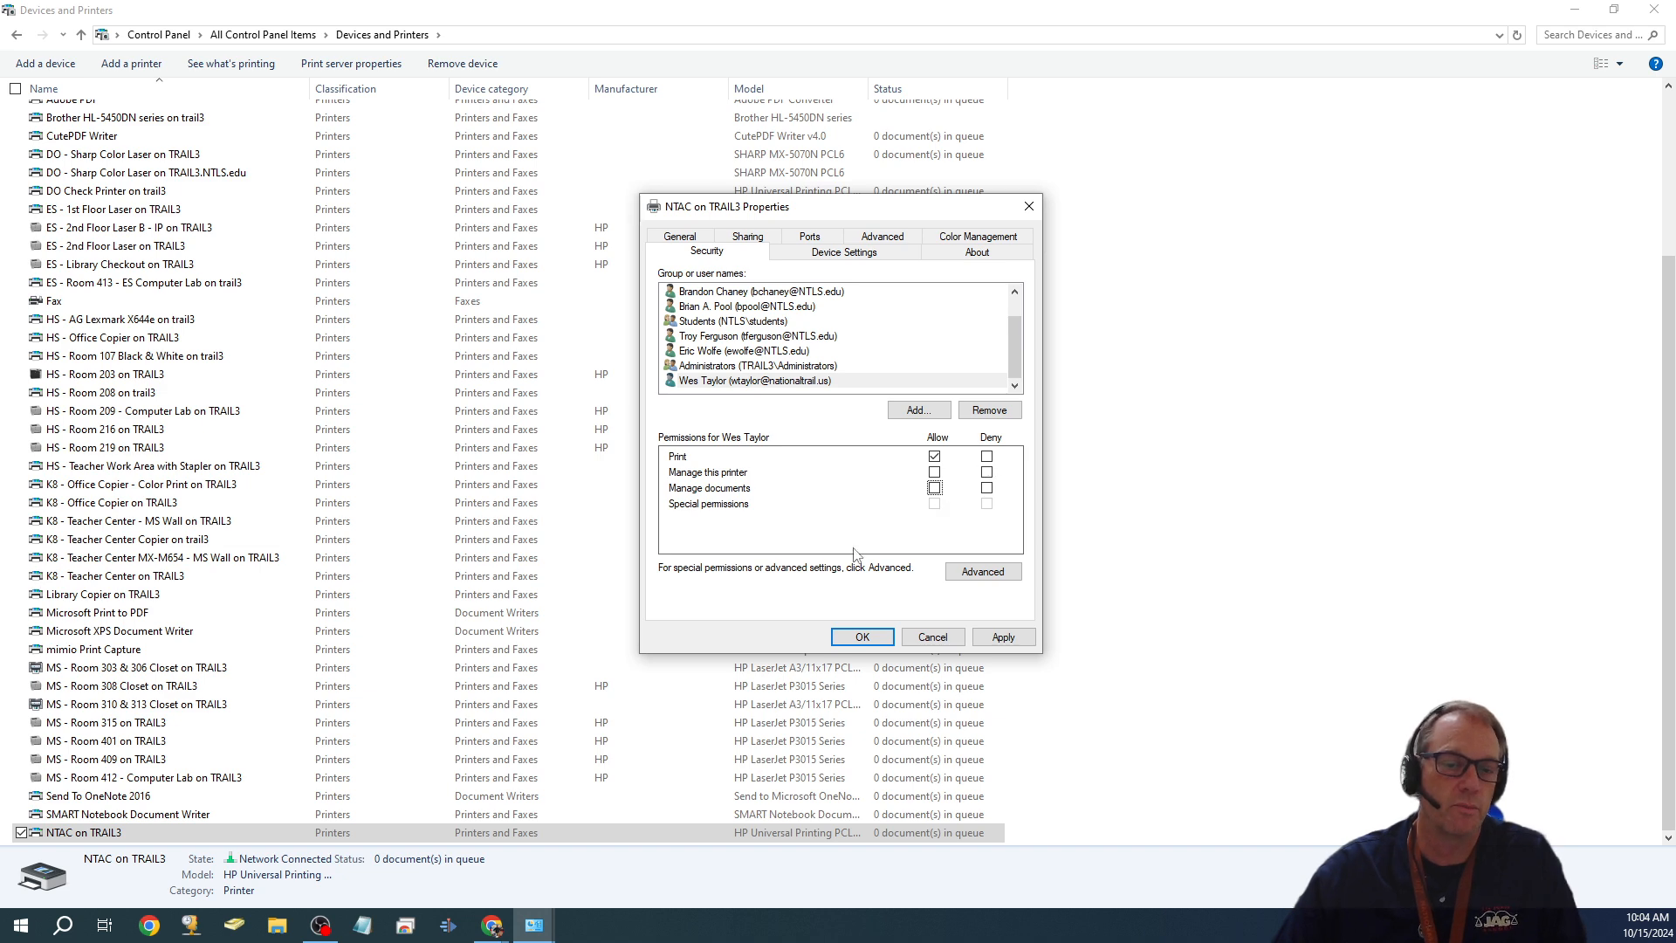
left_click(863, 639)
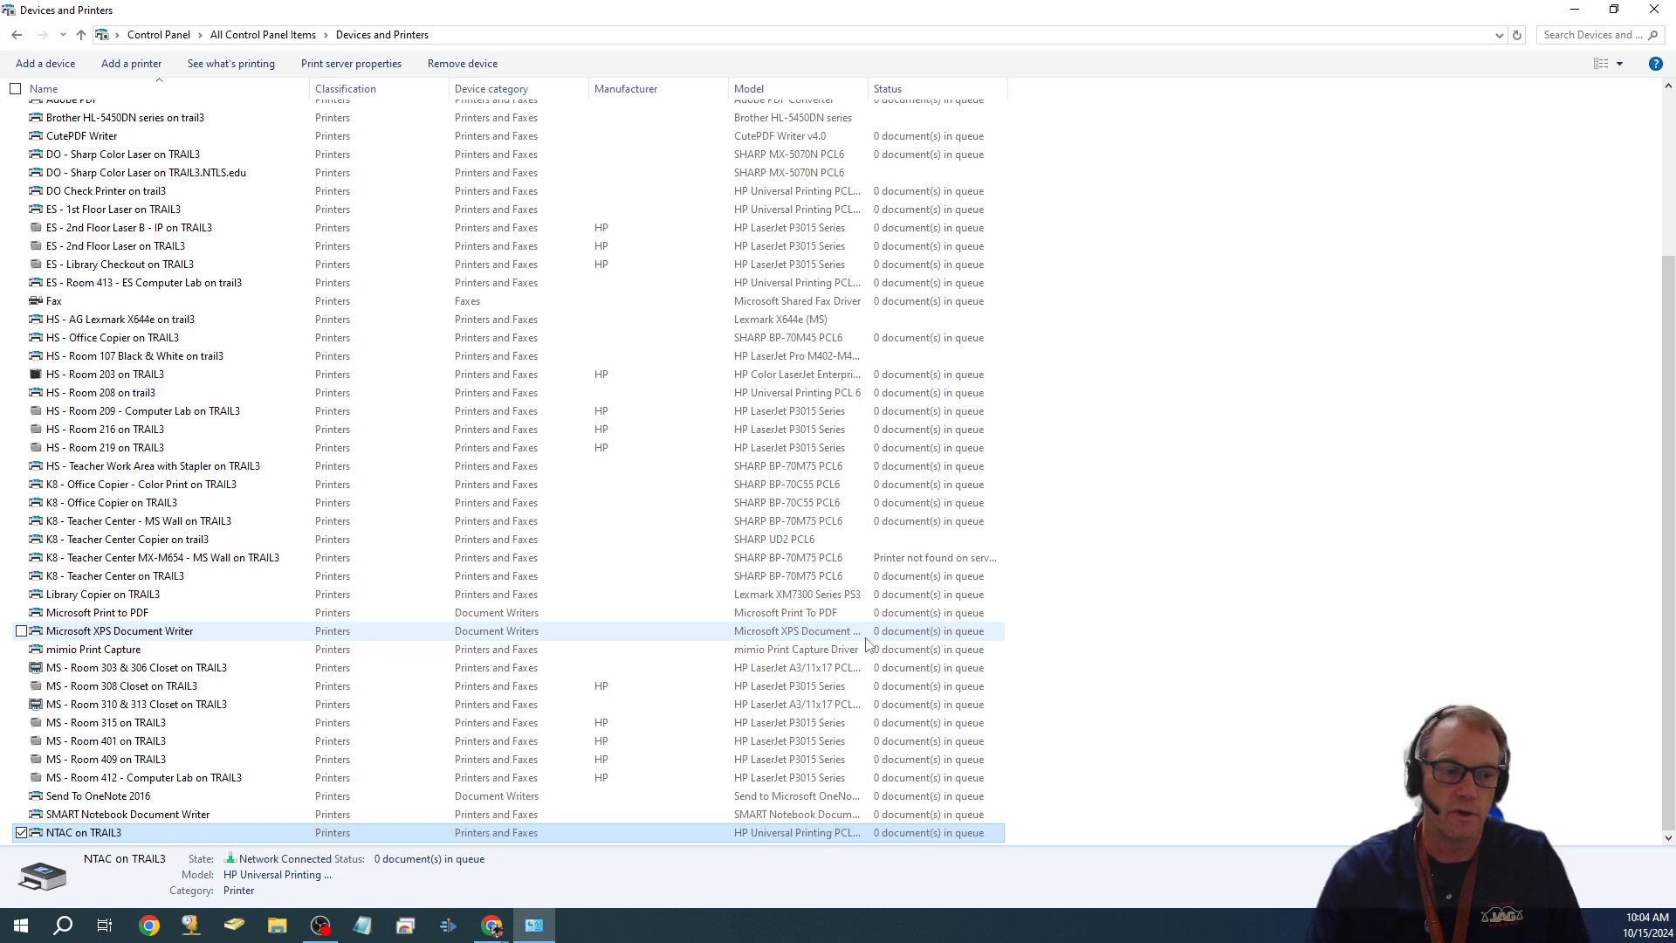
- Reopen NTAC on TRAIL3's printer properties on the Security tab
right_click(284, 829)
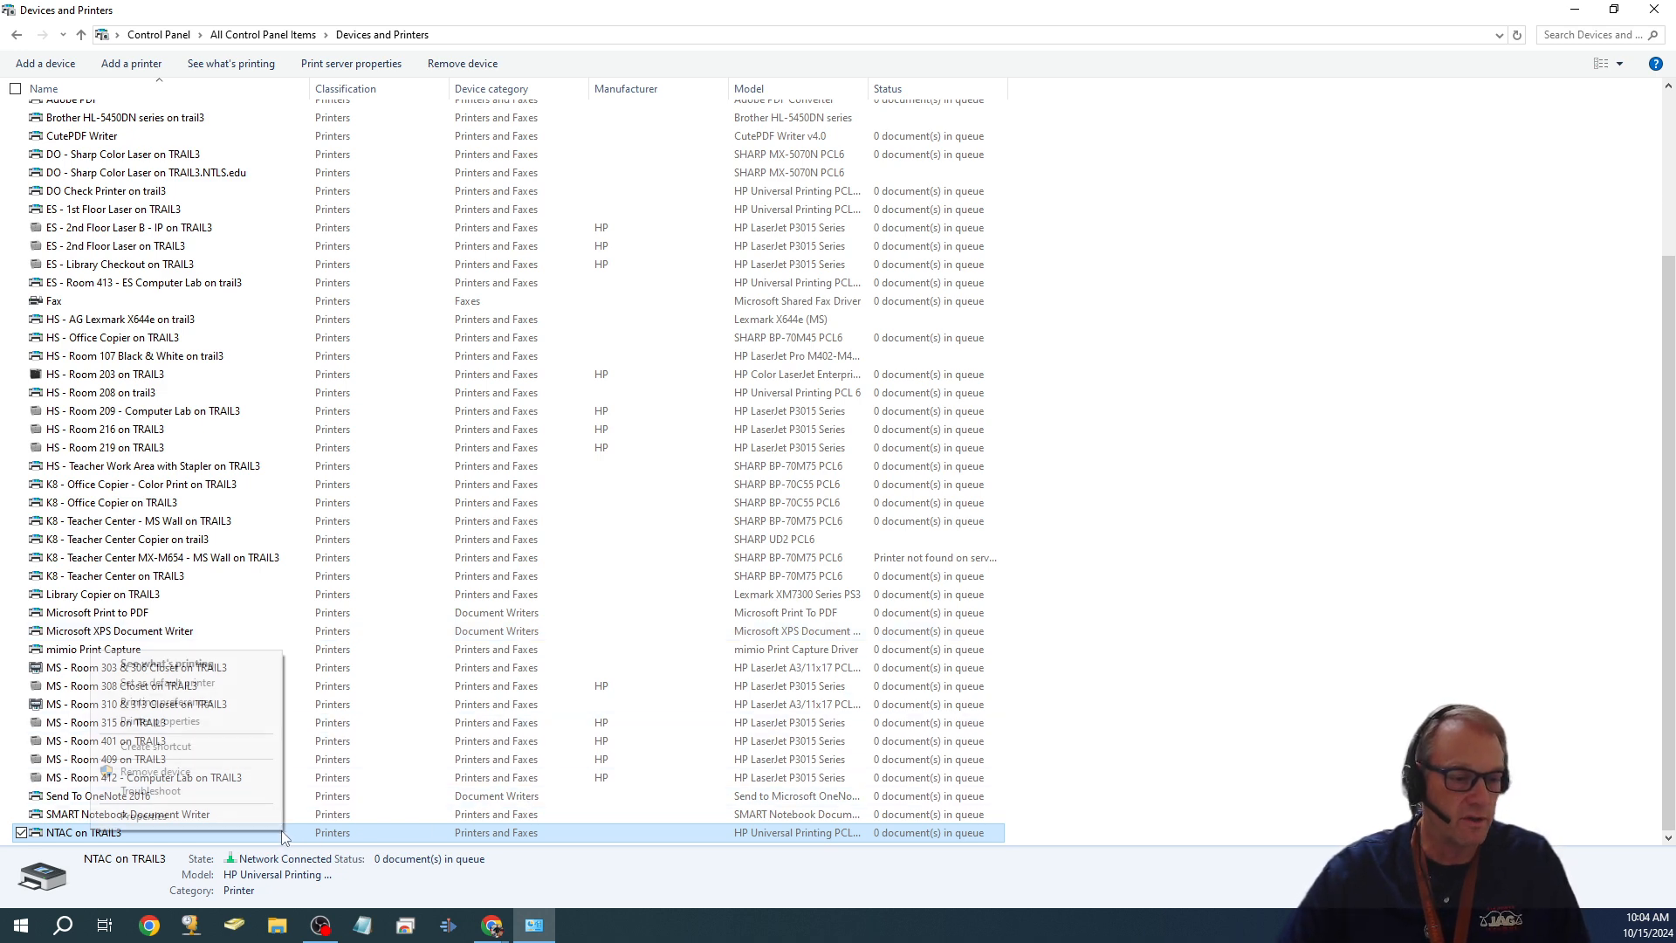
left_click(260, 721)
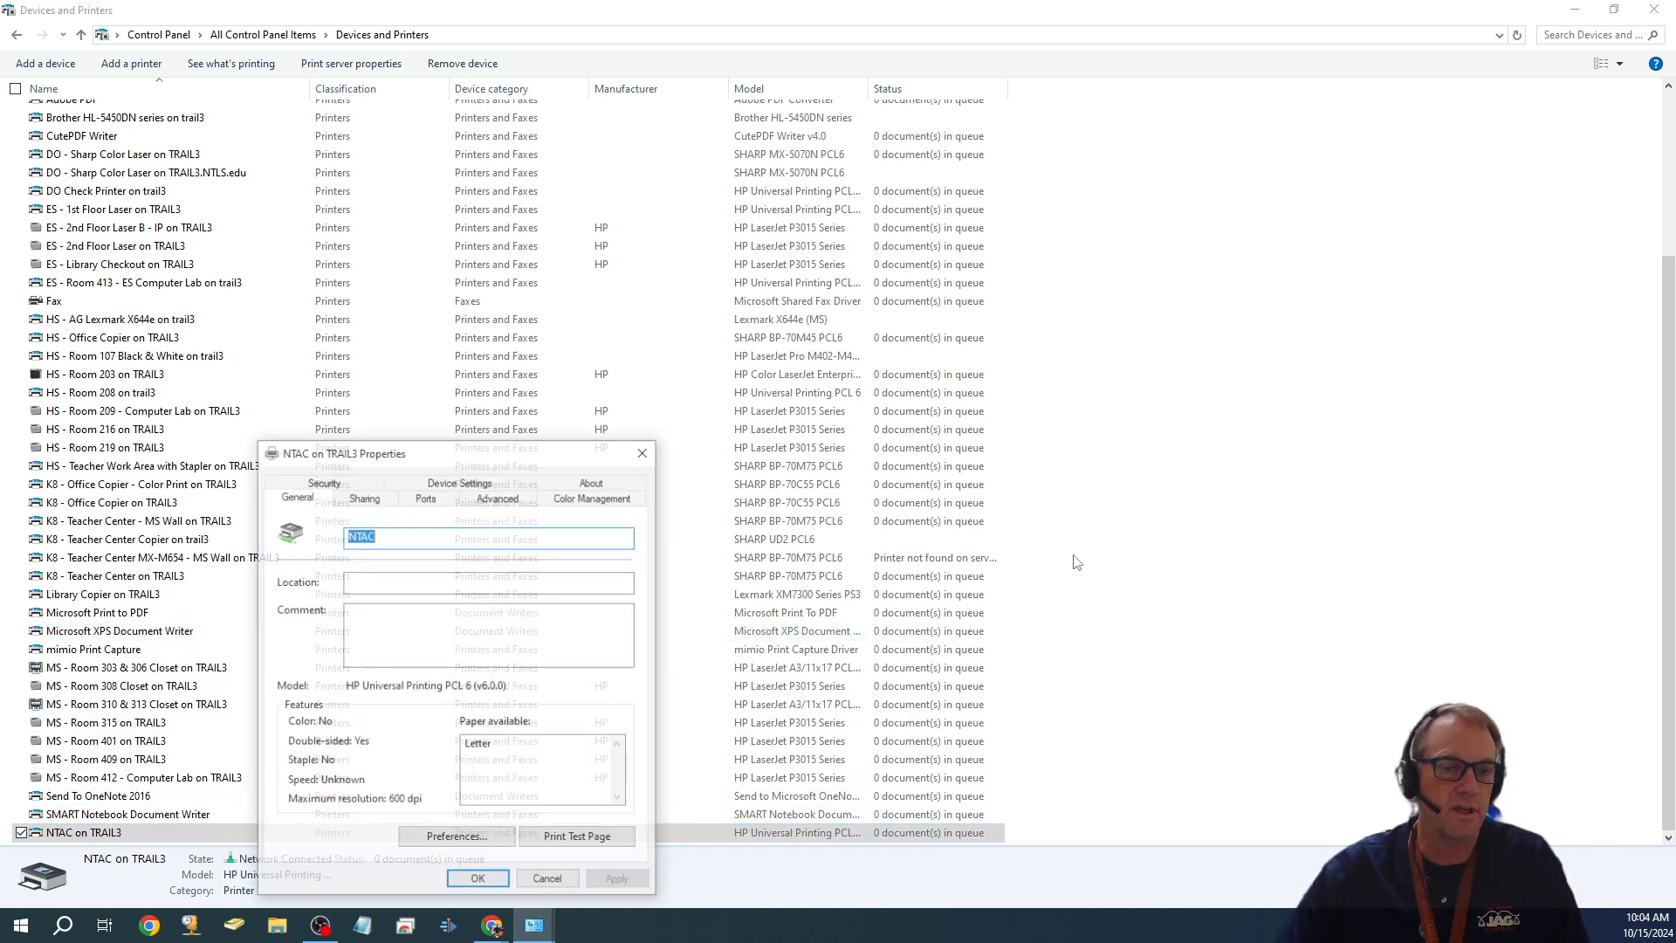
left_click_drag(470, 451, 947, 200)
left_click(834, 231)
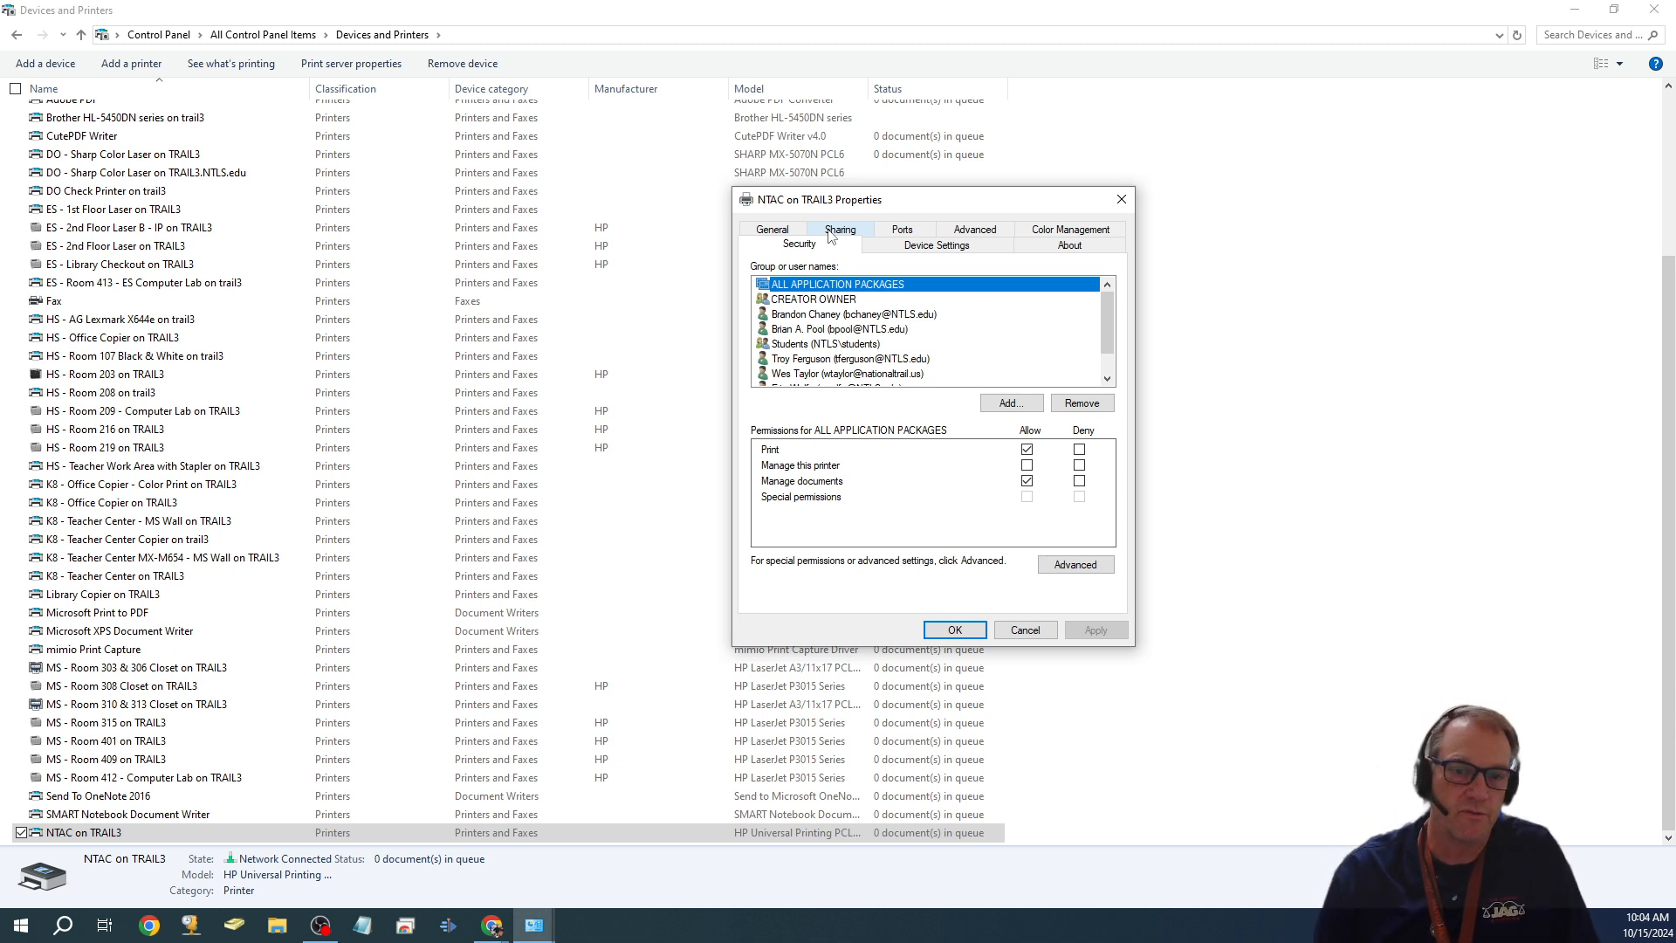
- Add a second user account by login name to the printer's security list
left_click(1010, 402)
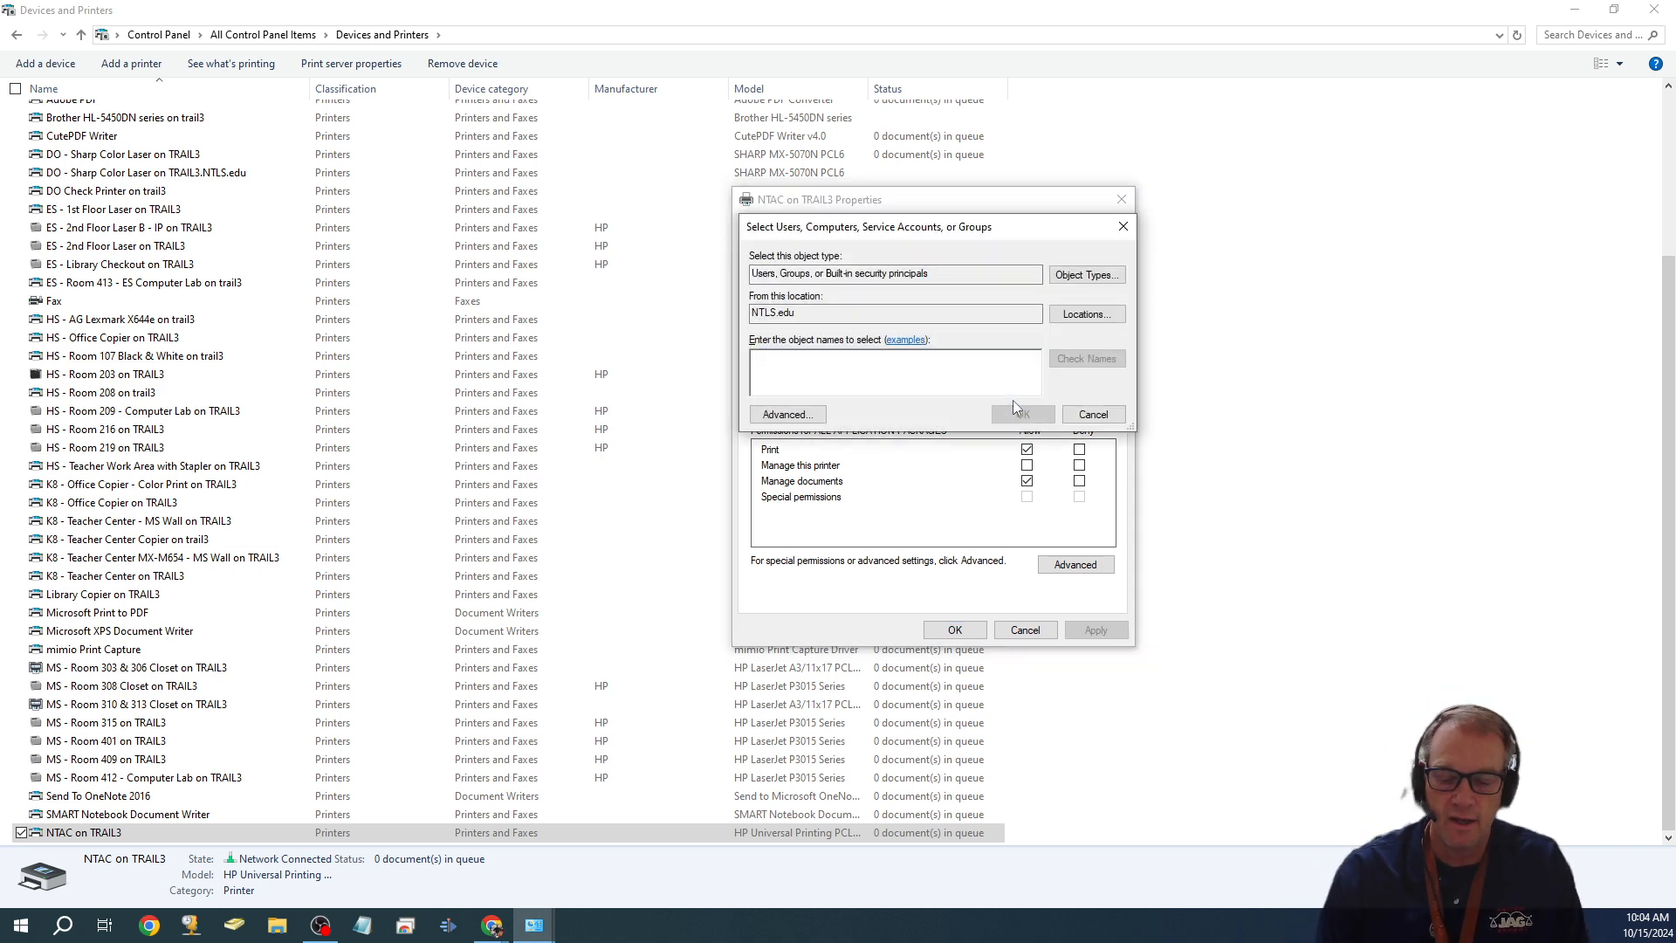
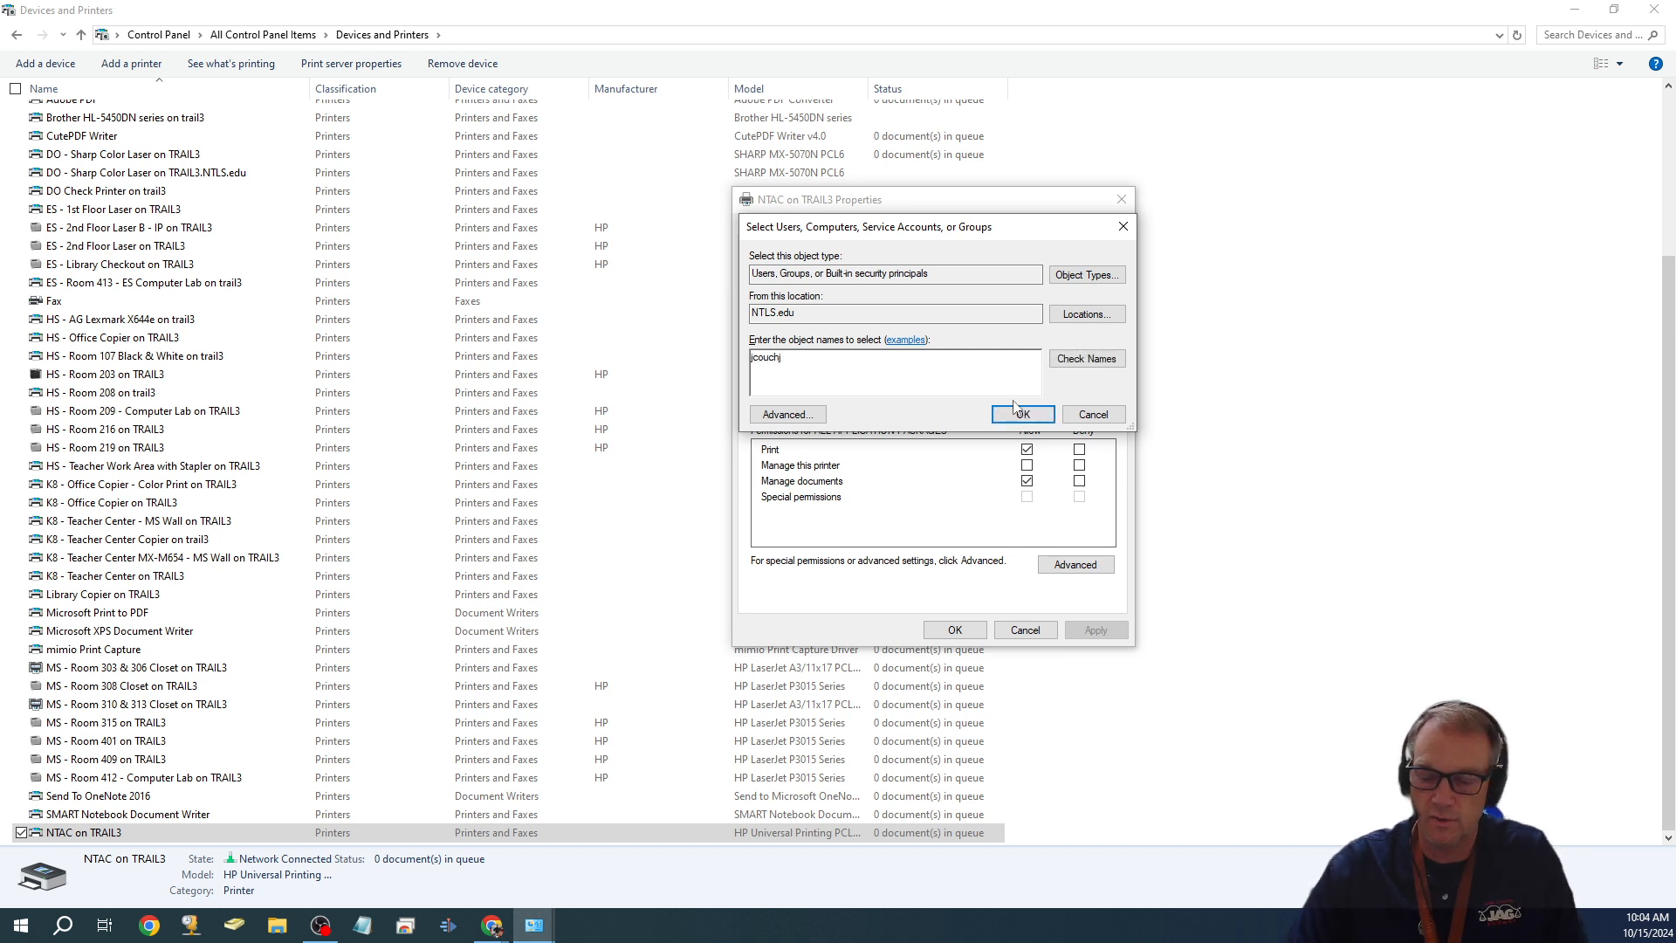
left_click(1074, 358)
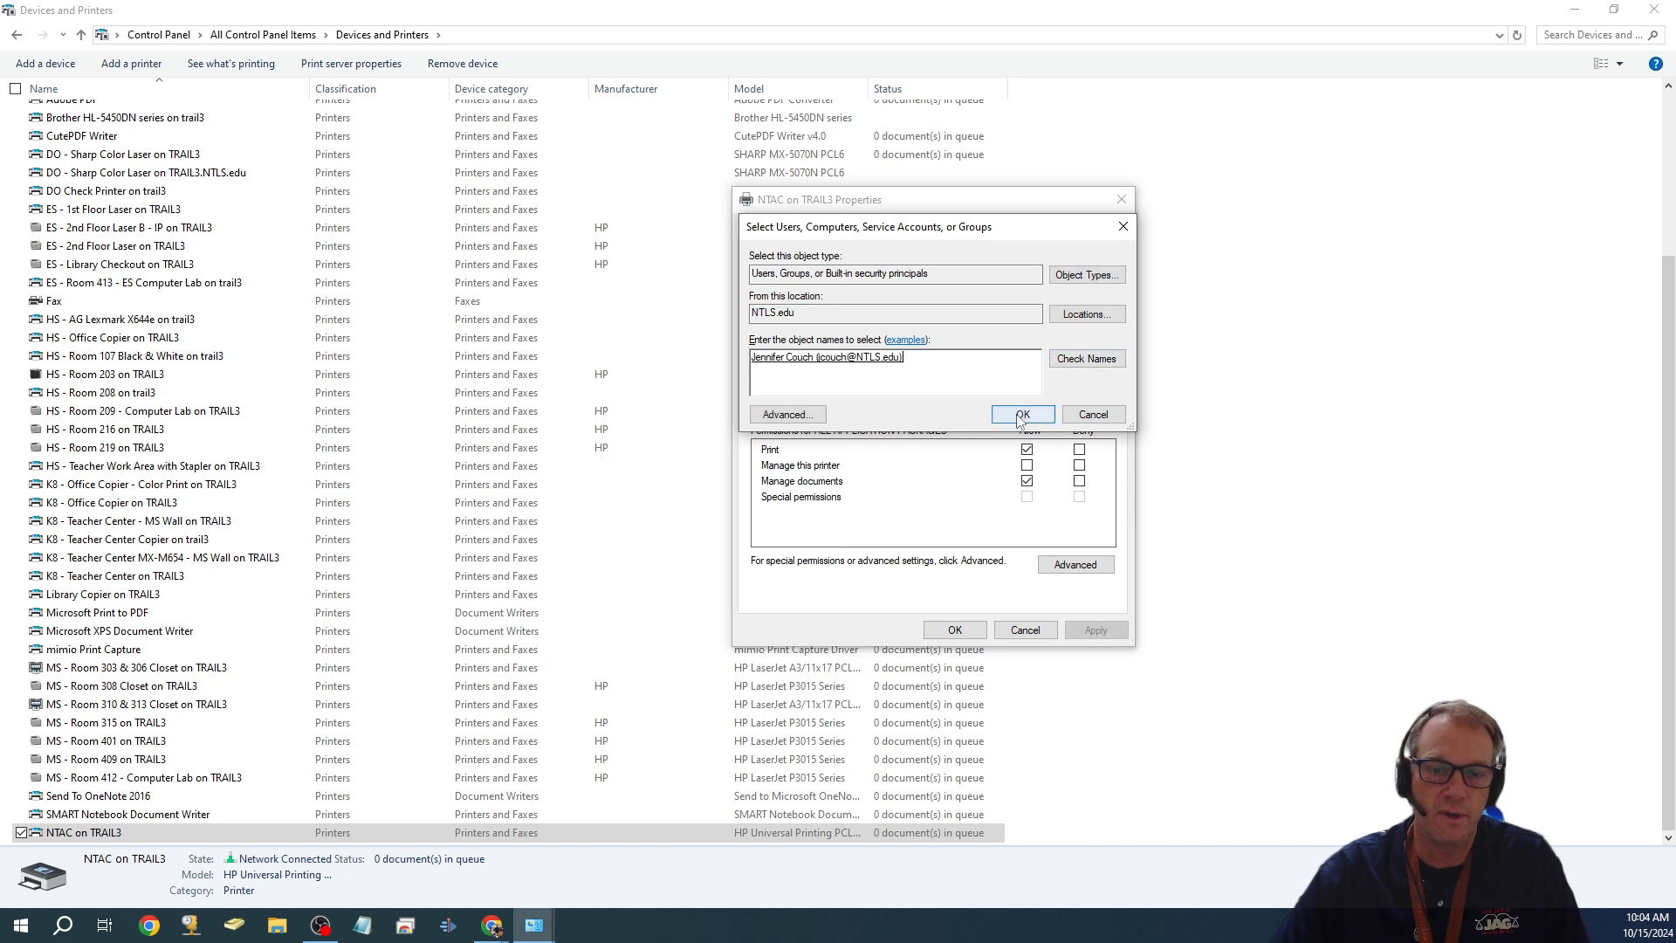
left_click(1022, 414)
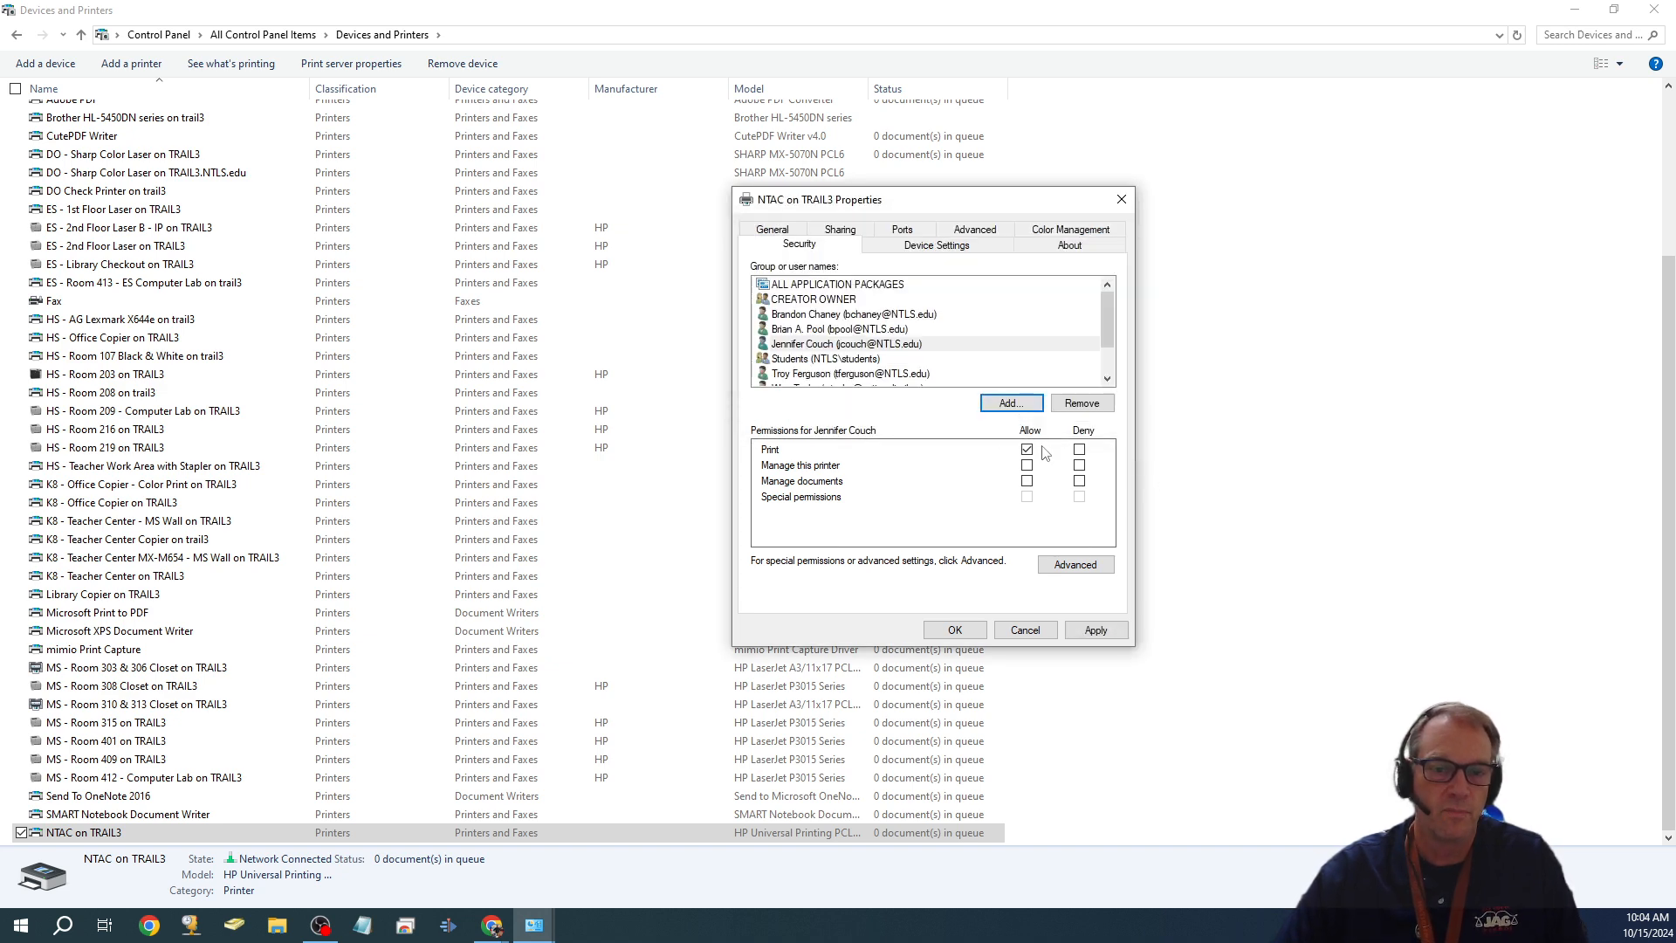
- Deny the second user Print, then remove that user and apply the permissions
left_click(1079, 448)
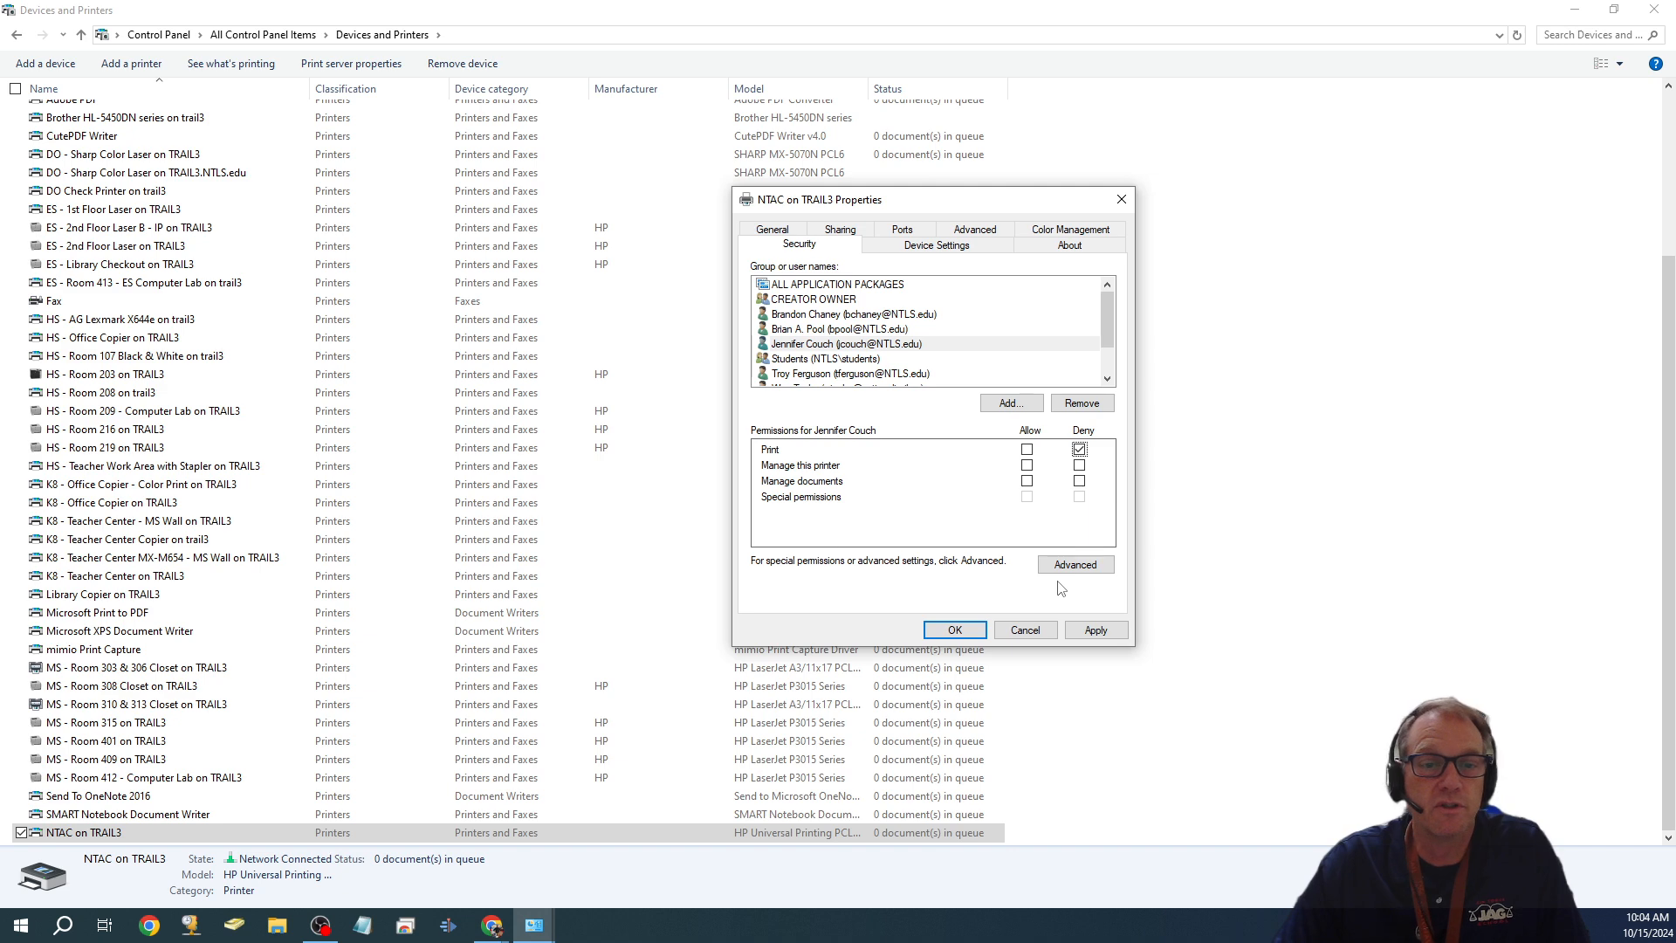
left_click(975, 347)
left_click(1082, 403)
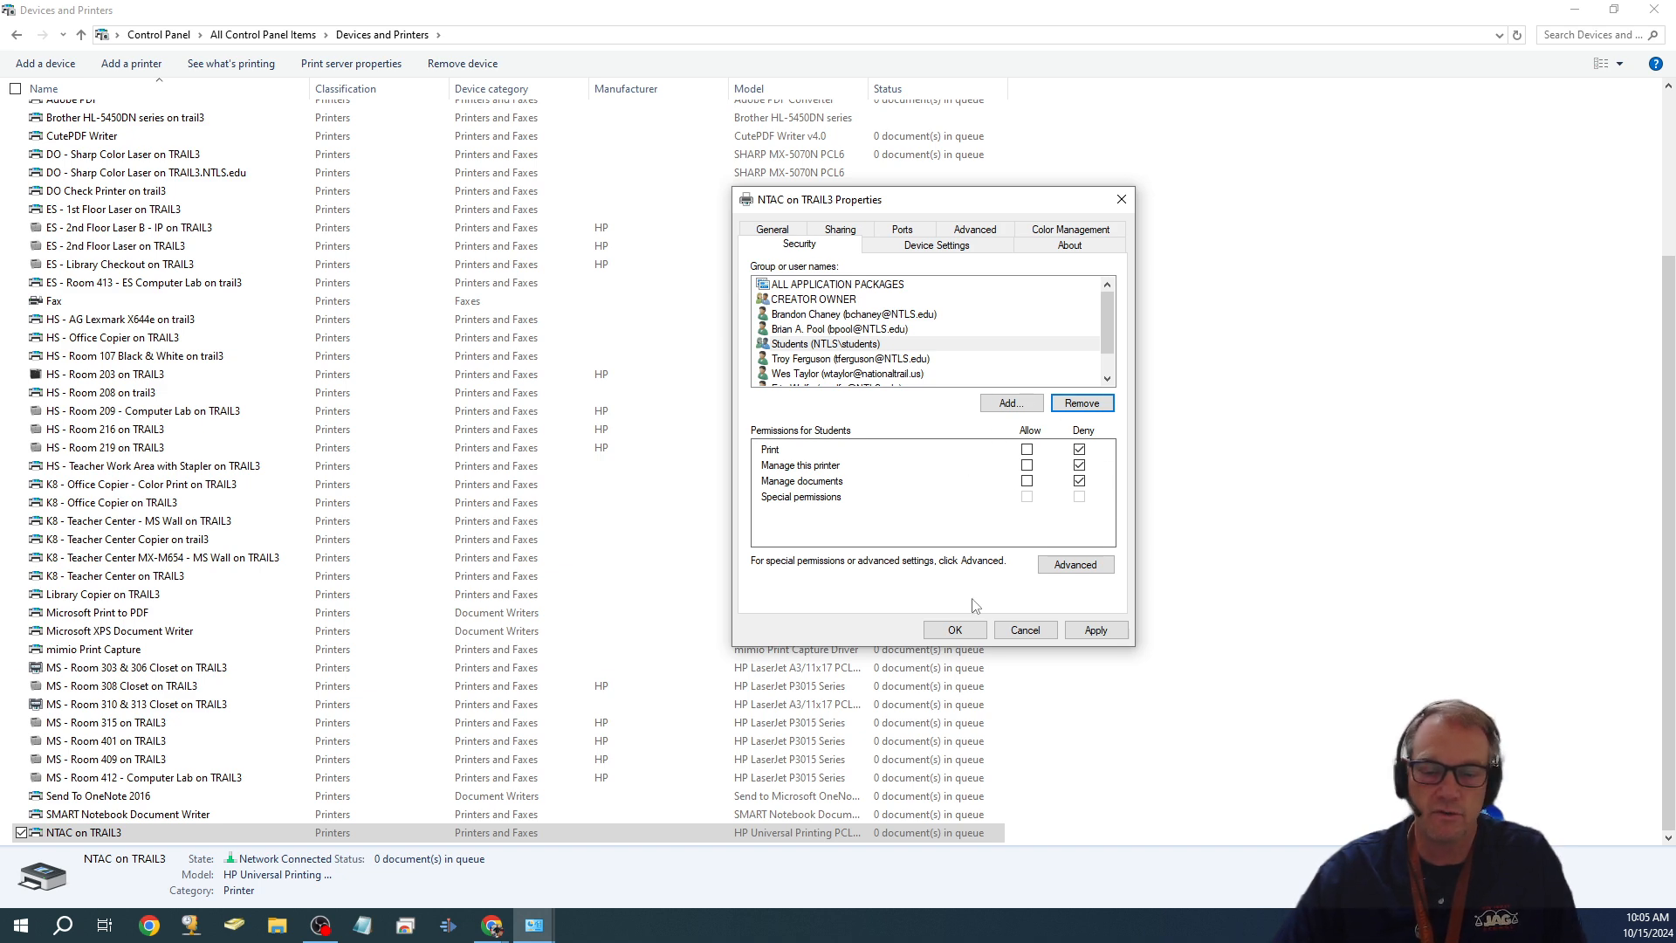
left_click(955, 630)
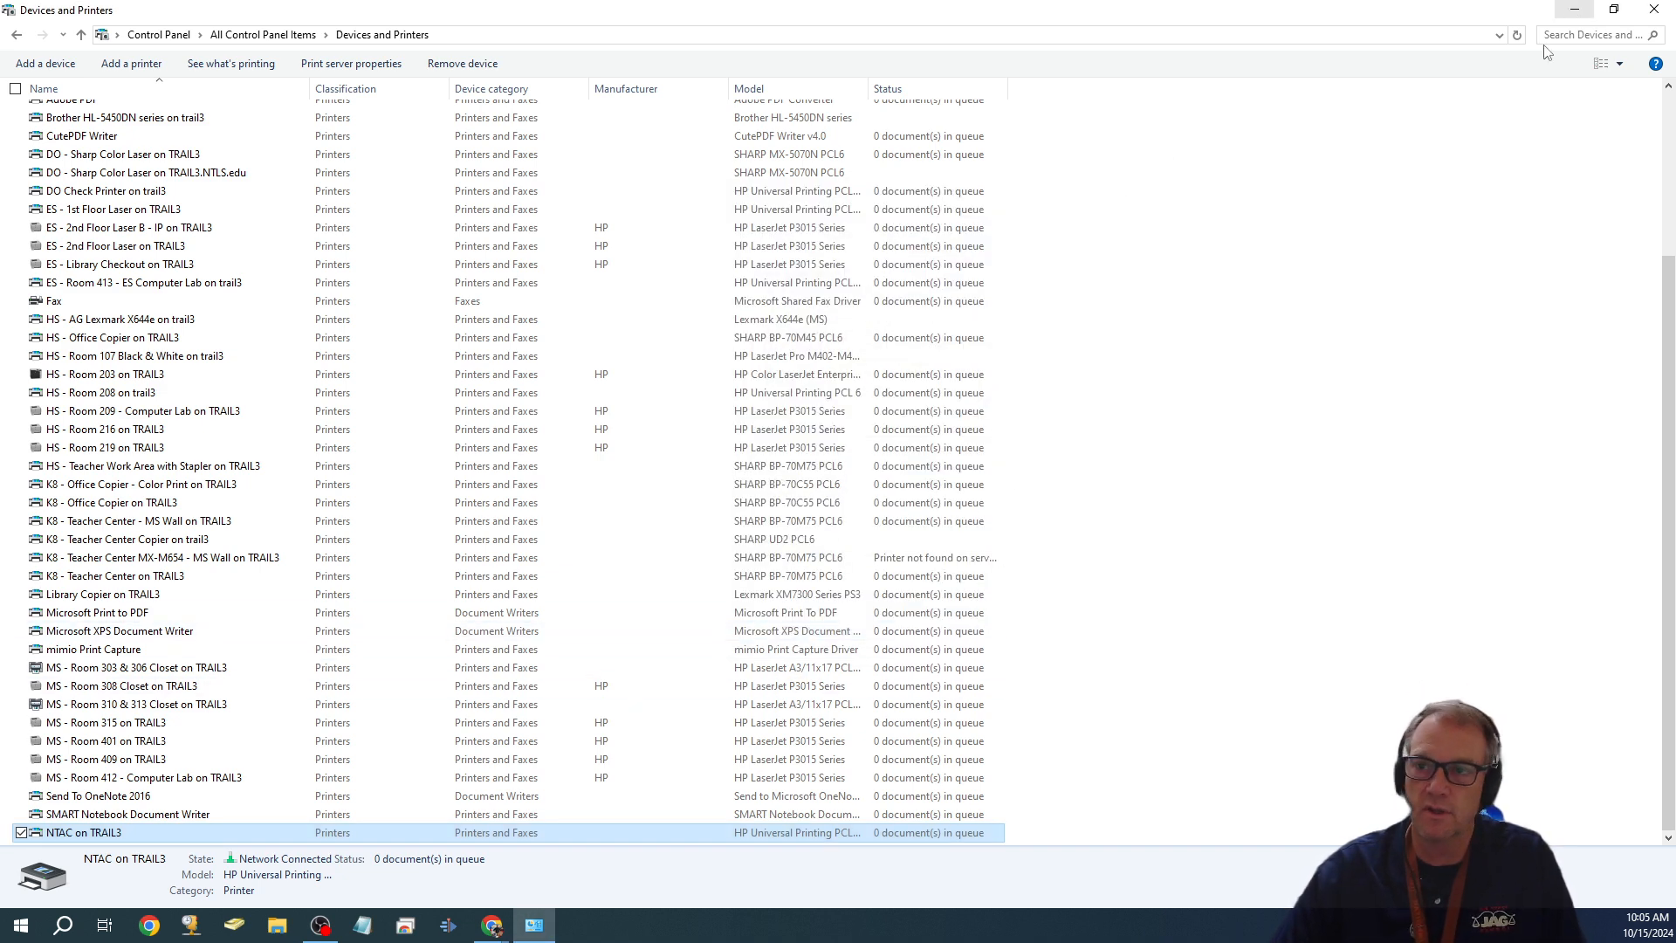